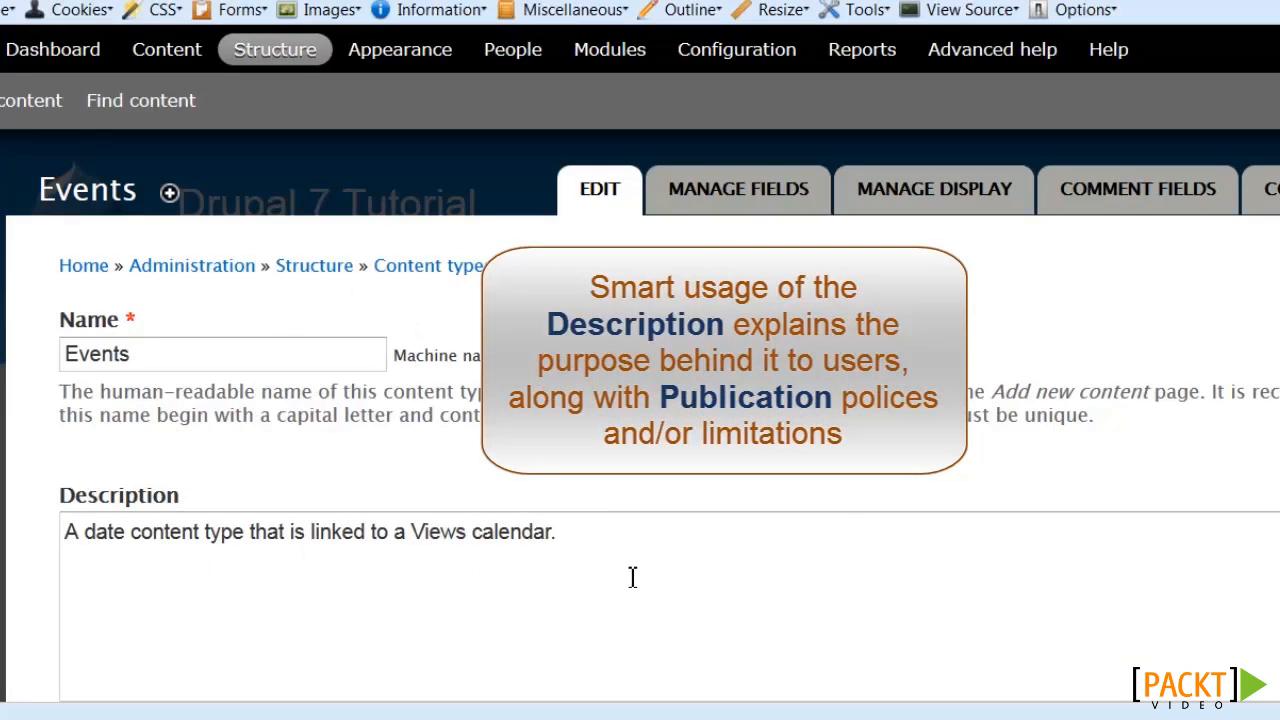
Stop promoting Events content to the front page by default and turn off its author and date information
scroll(632, 577, "down", 4)
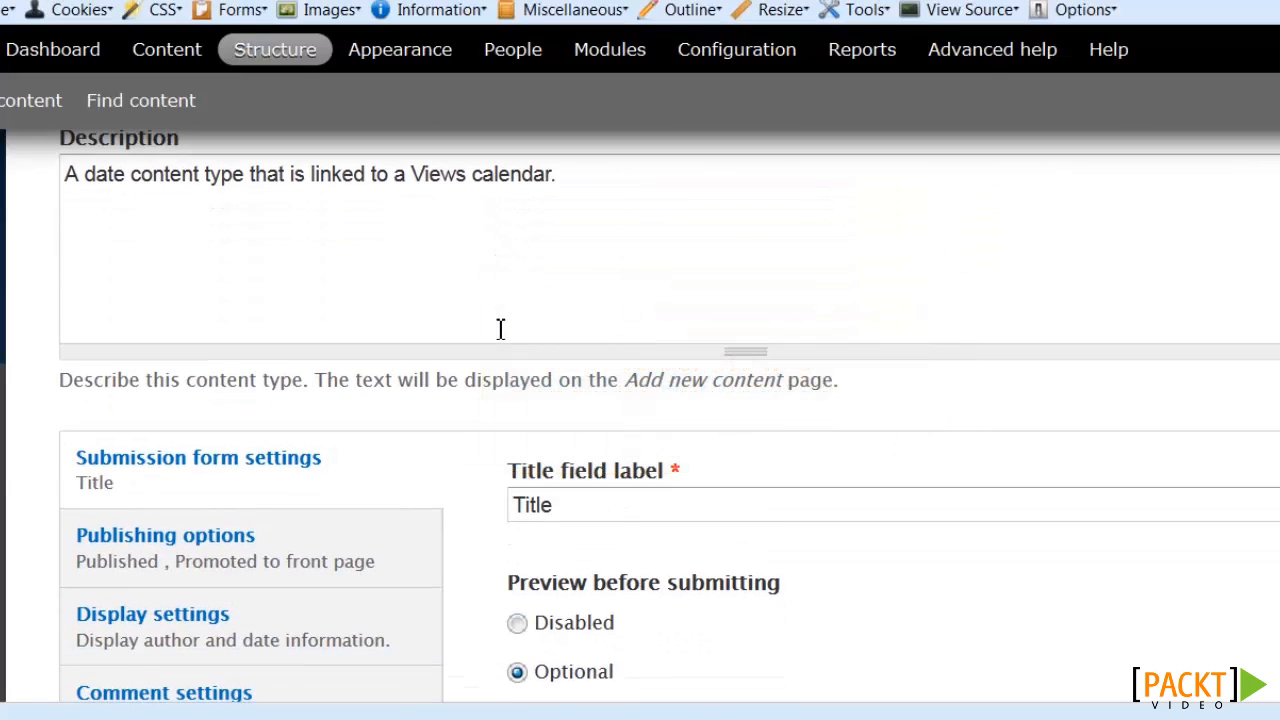
left_click(350, 550)
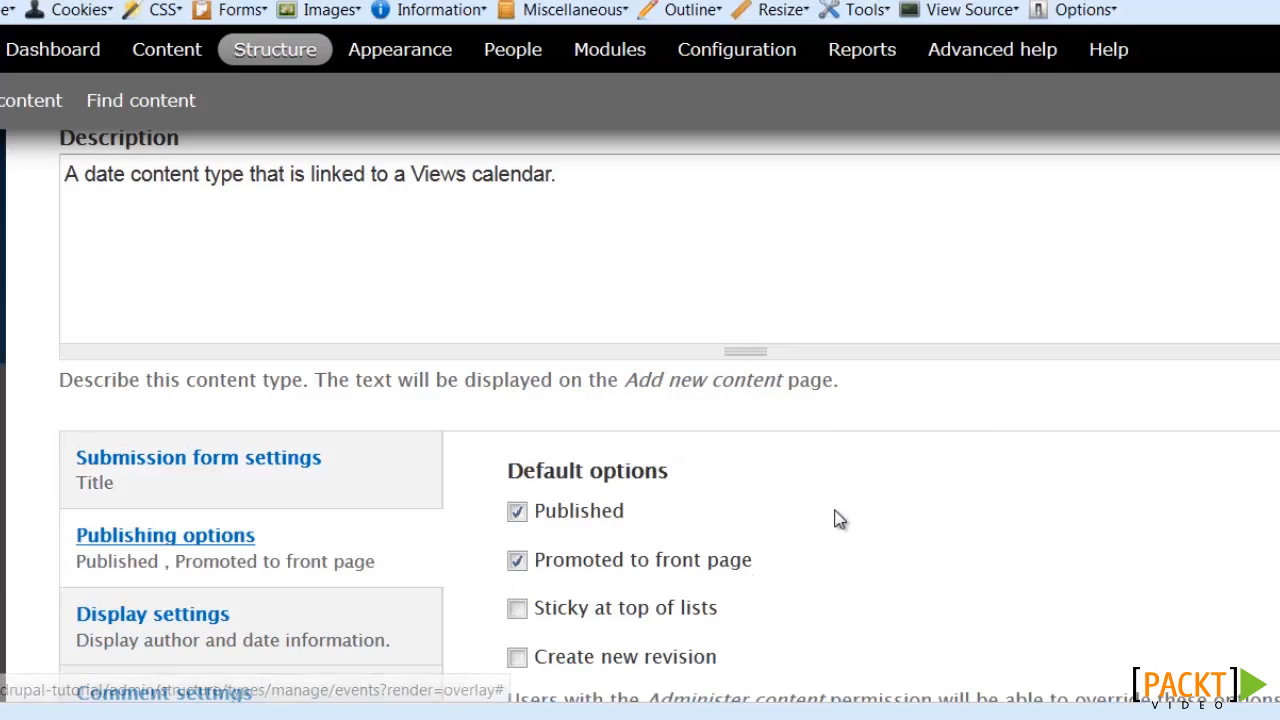
scroll(837, 520, "down", 2)
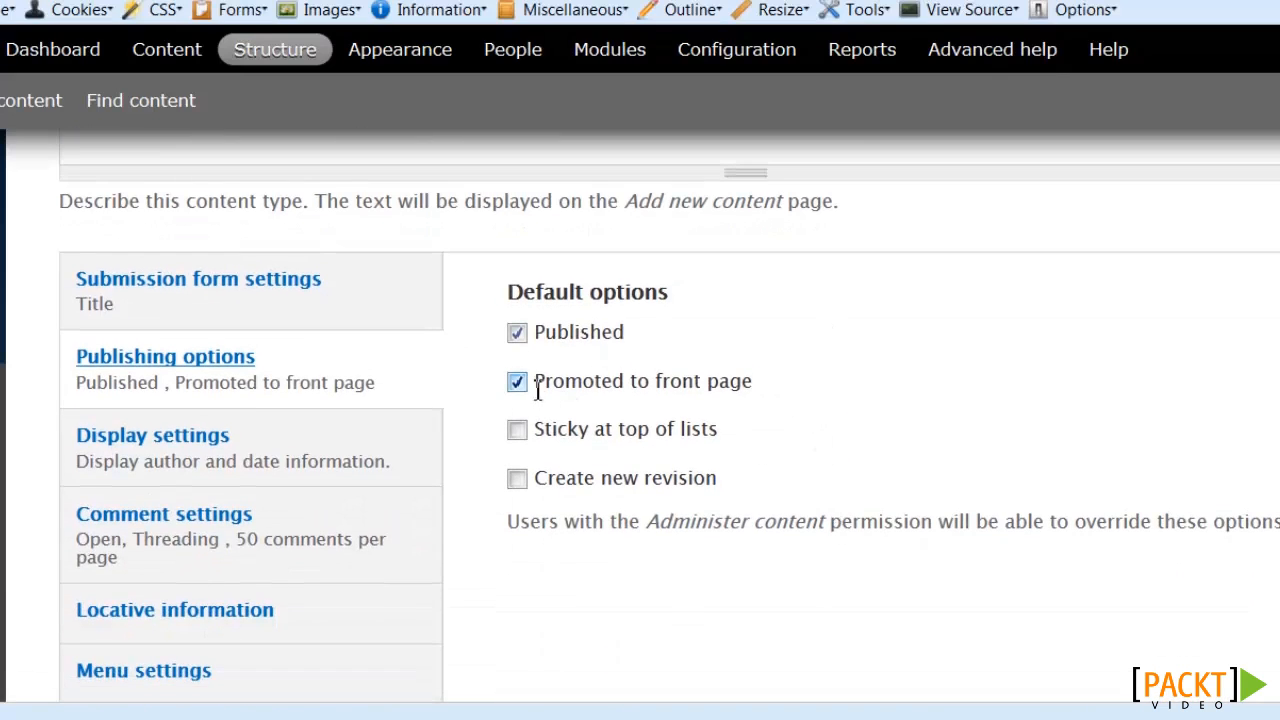
left_click(517, 383)
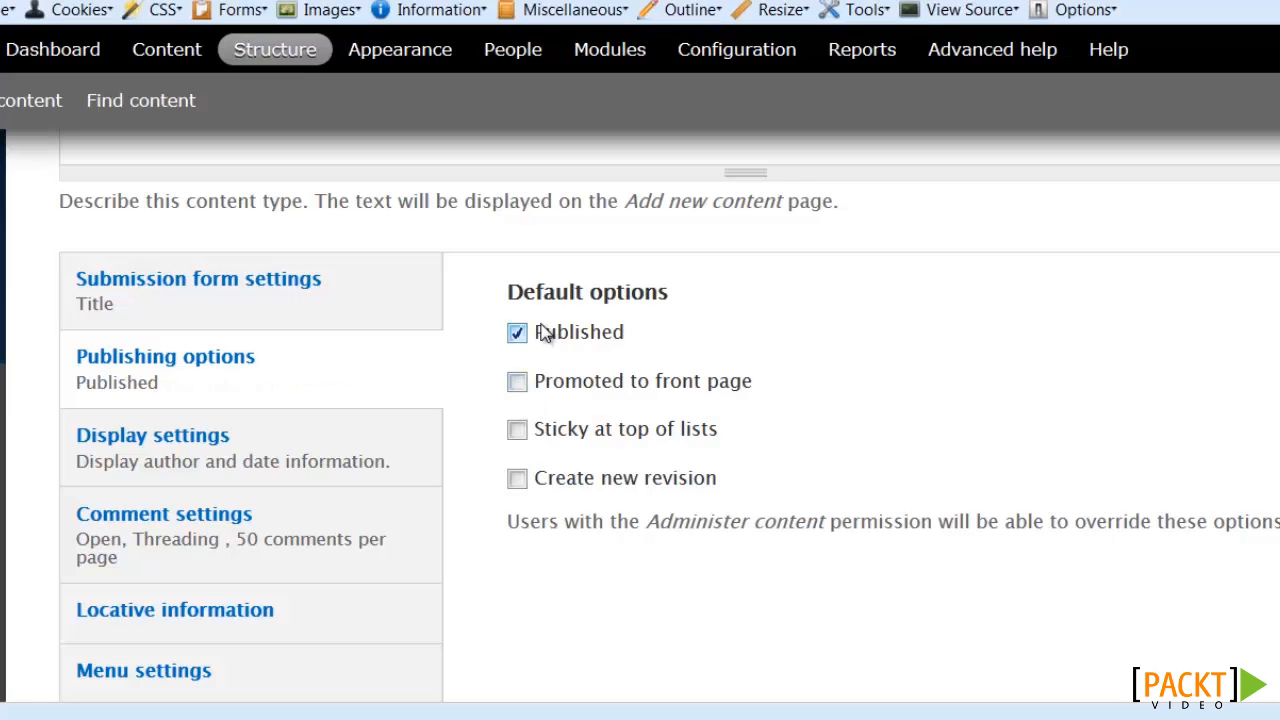
left_click(323, 449)
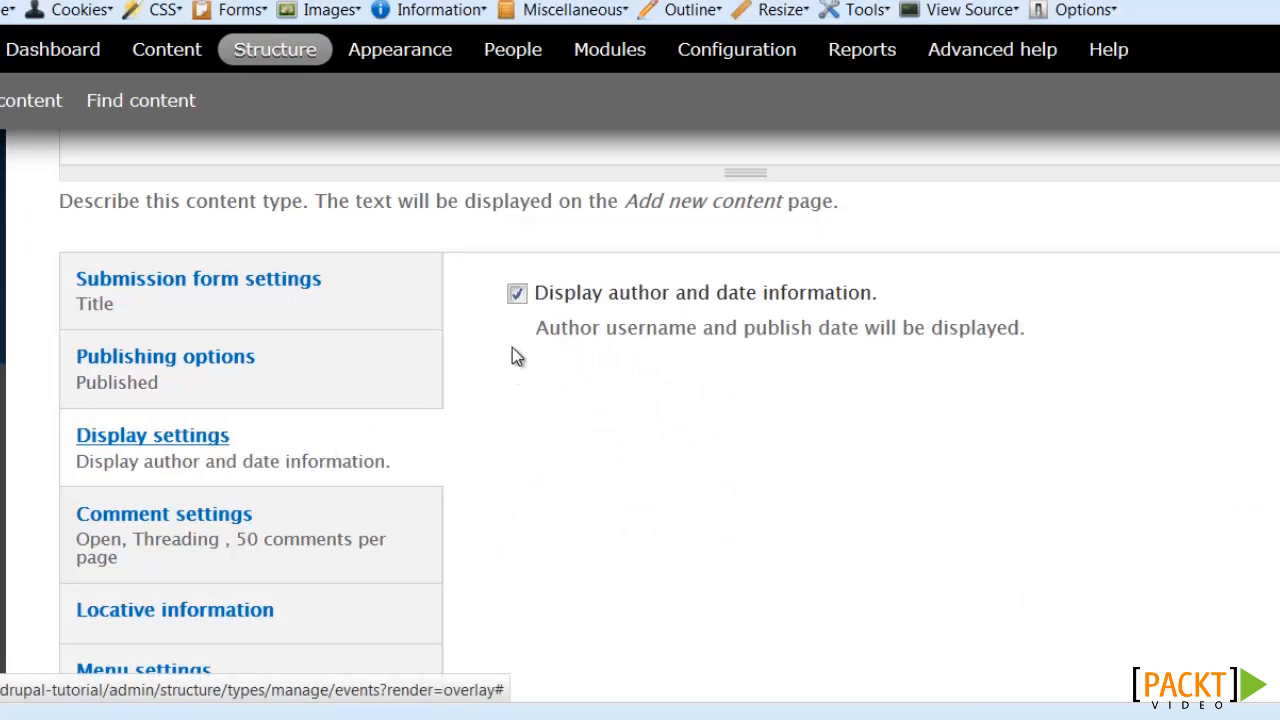
left_click(517, 294)
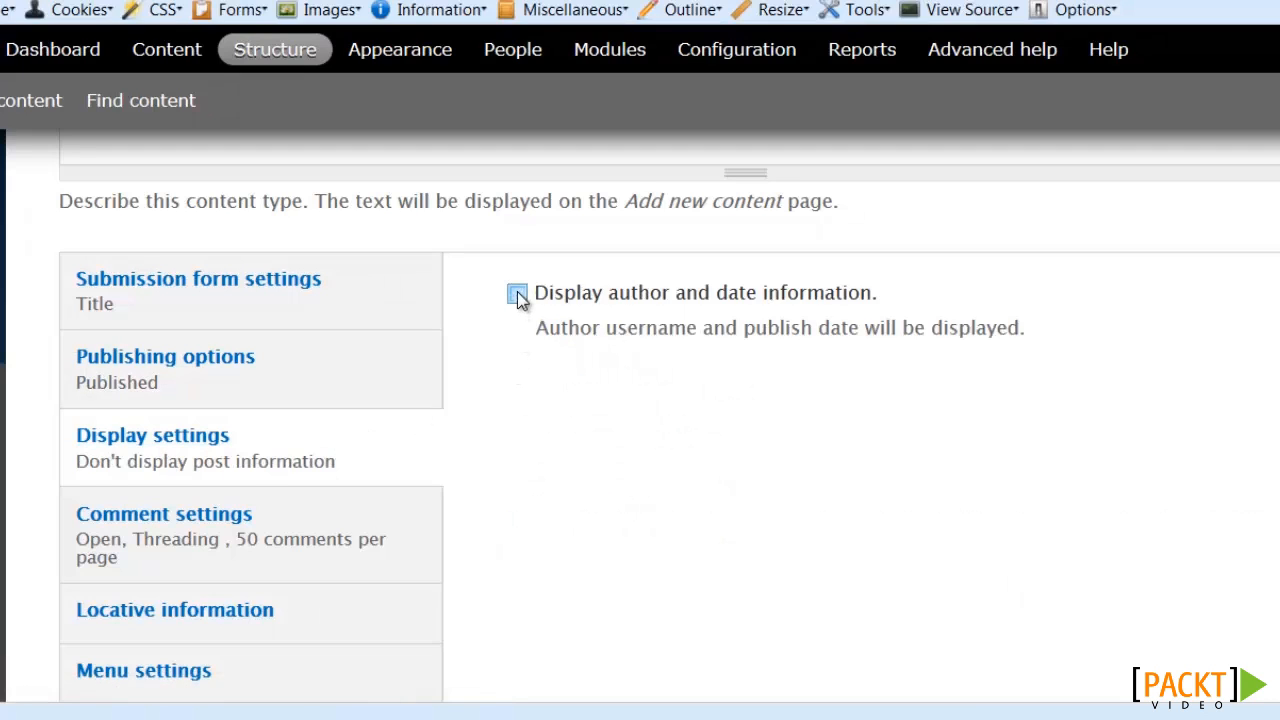
Set the default comment setting for new content to Closed, without threading and with 10 comments per page
left_click(334, 528)
left_click(604, 329)
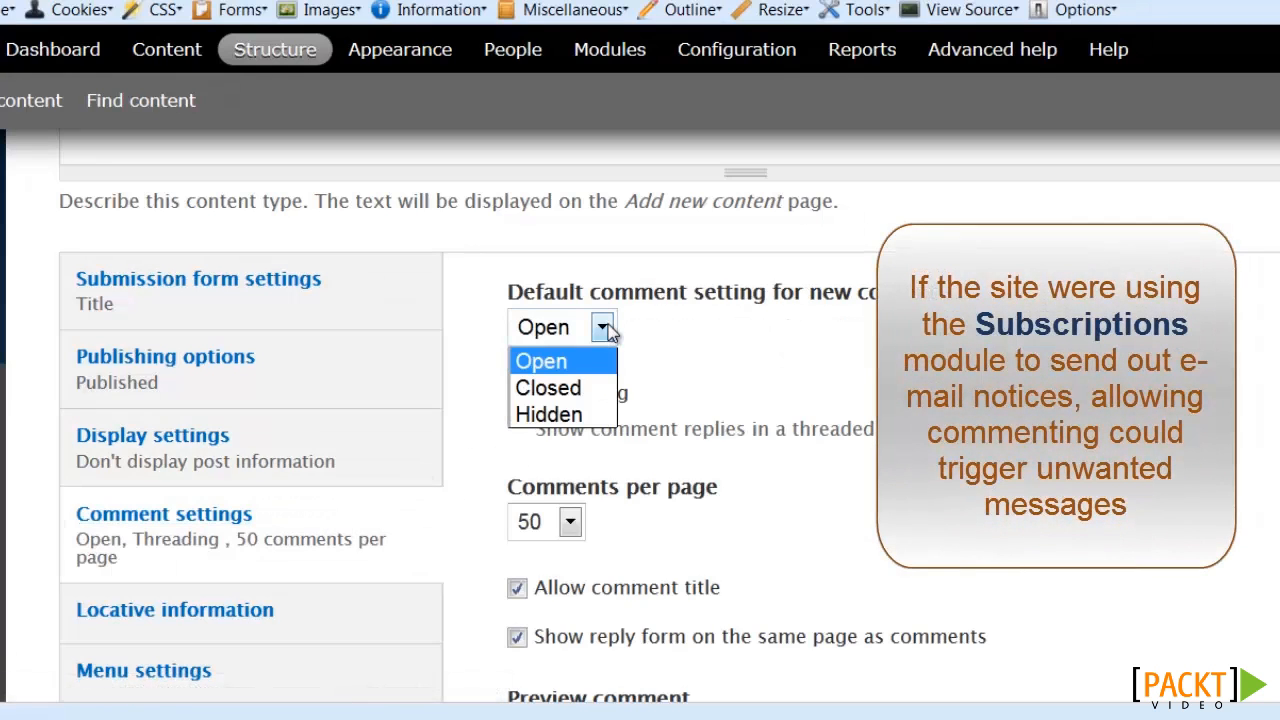
left_click(580, 391)
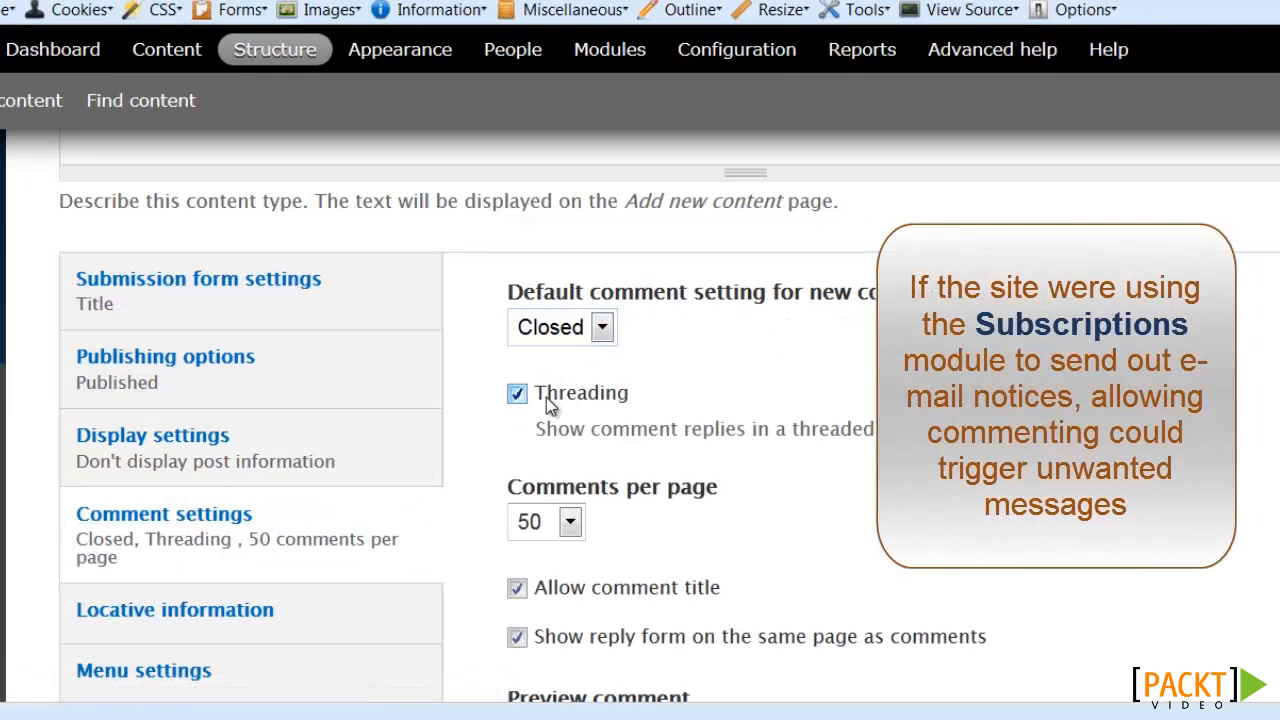
left_click(517, 394)
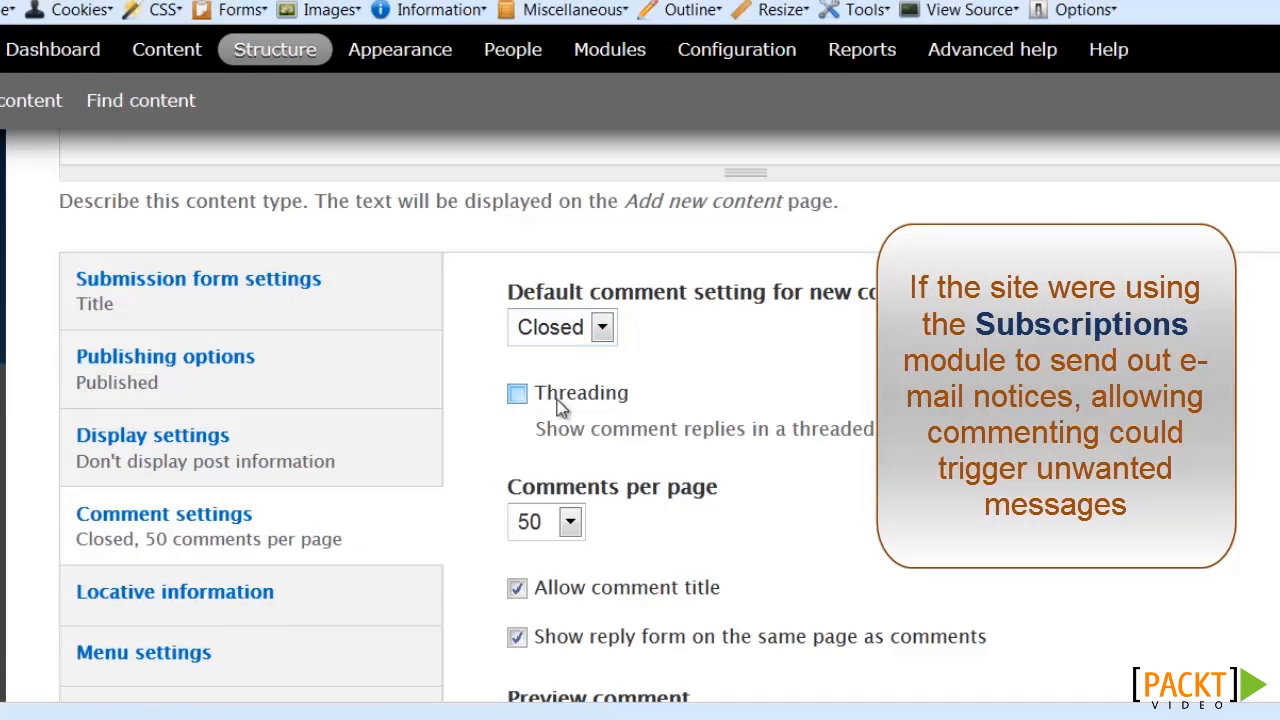
left_click(570, 521)
left_click(527, 276)
scroll(682, 465, "down", 1)
scroll(682, 465, "down", 1)
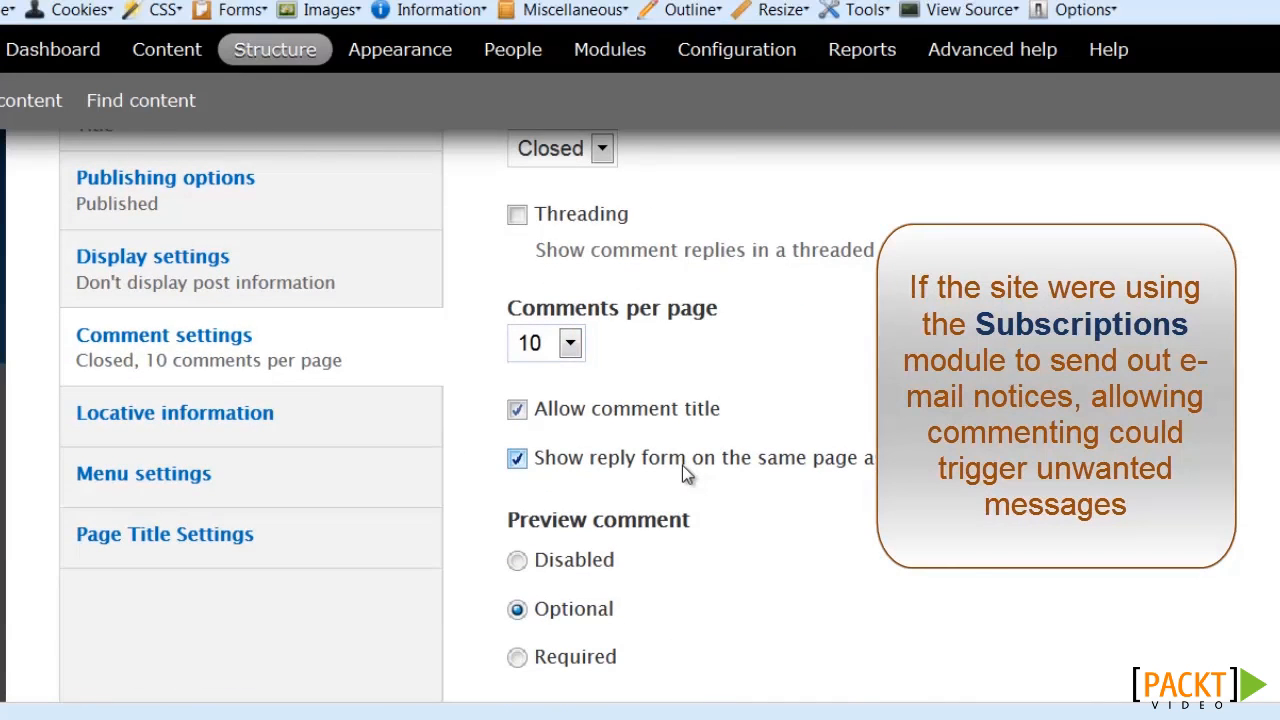
In the locative information, set the minimum number of locations to 1 and disable the location box's Collapsible and Collapsed options
left_click(336, 435)
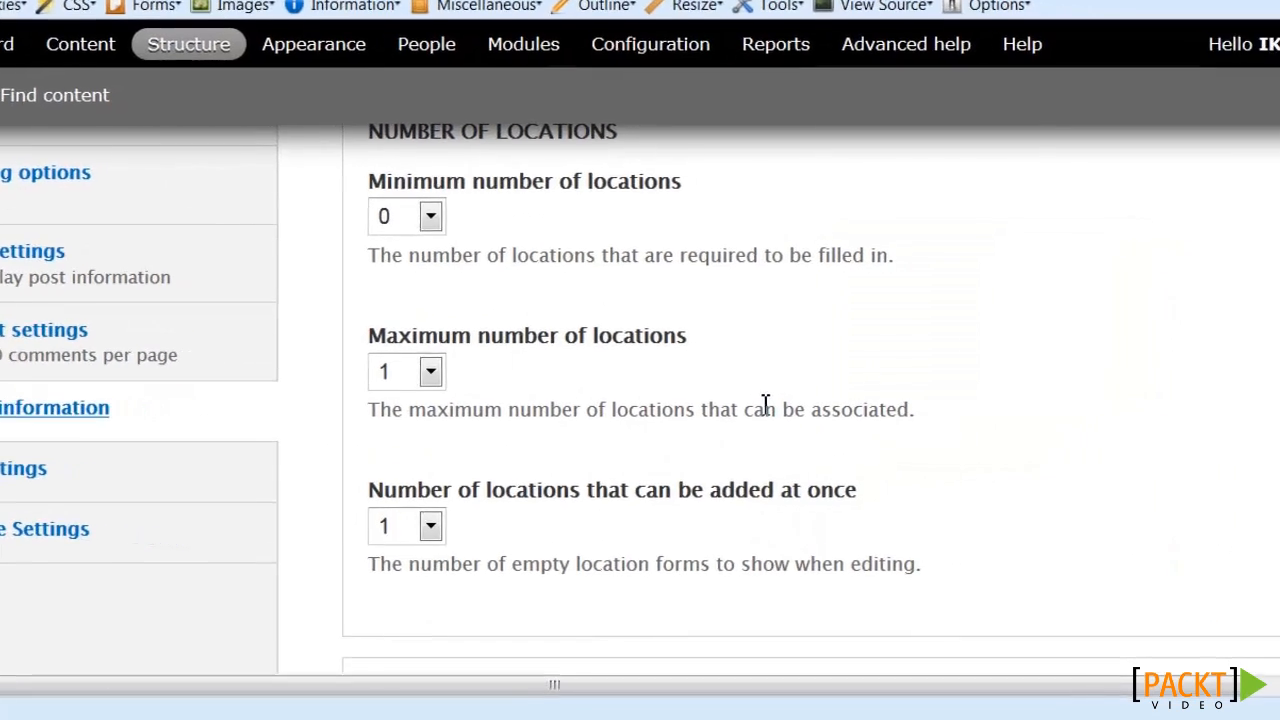
scroll(765, 403, "up", 2)
left_click(434, 394)
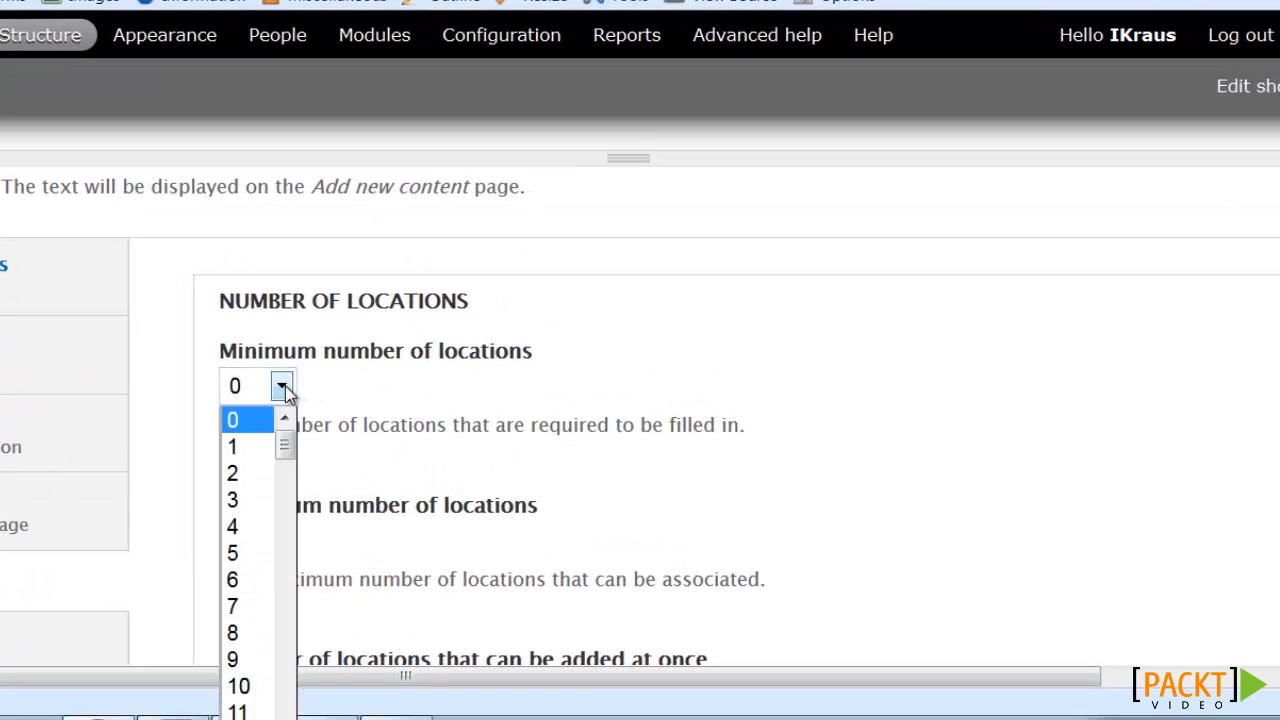
left_click(263, 452)
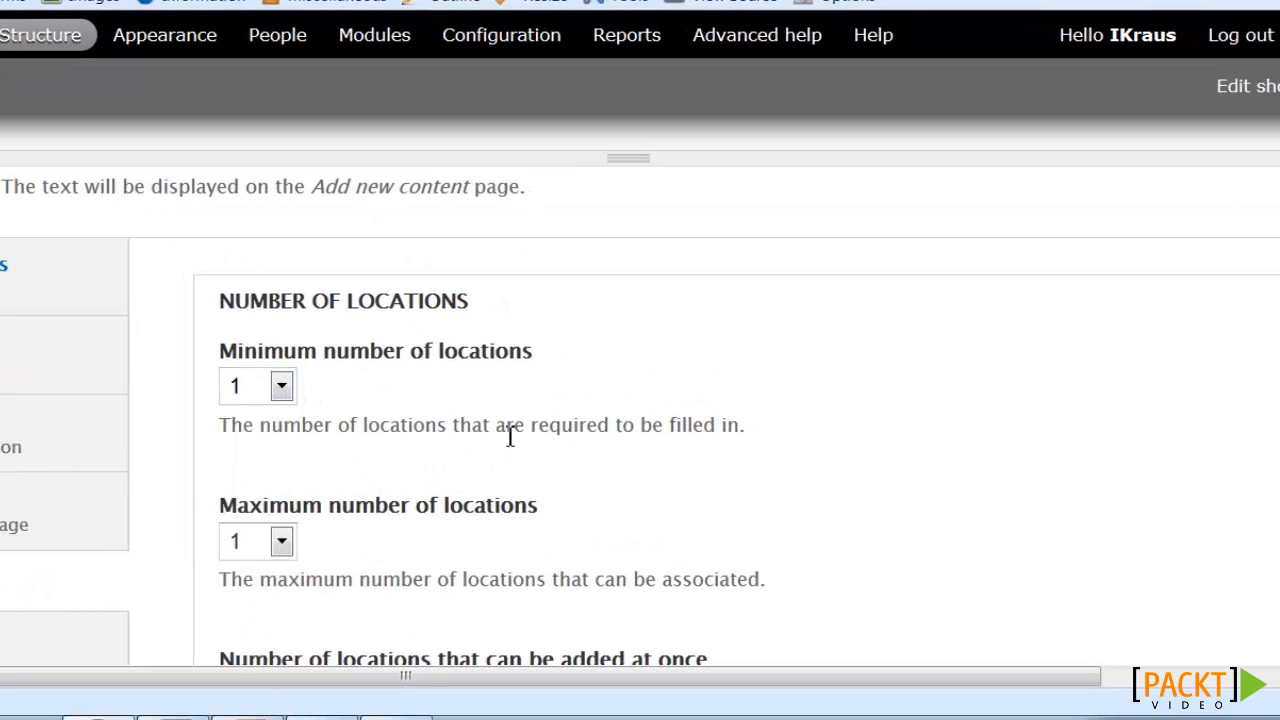
scroll(510, 436, "down", 8)
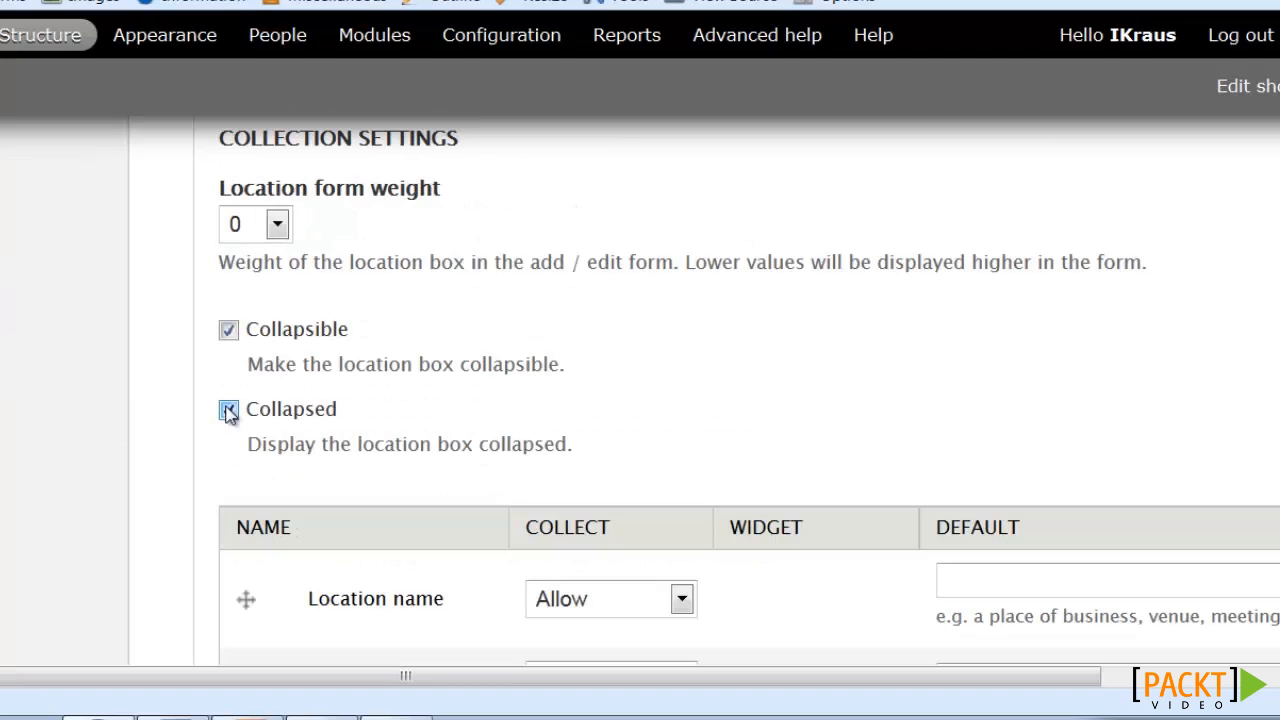
left_click(235, 411)
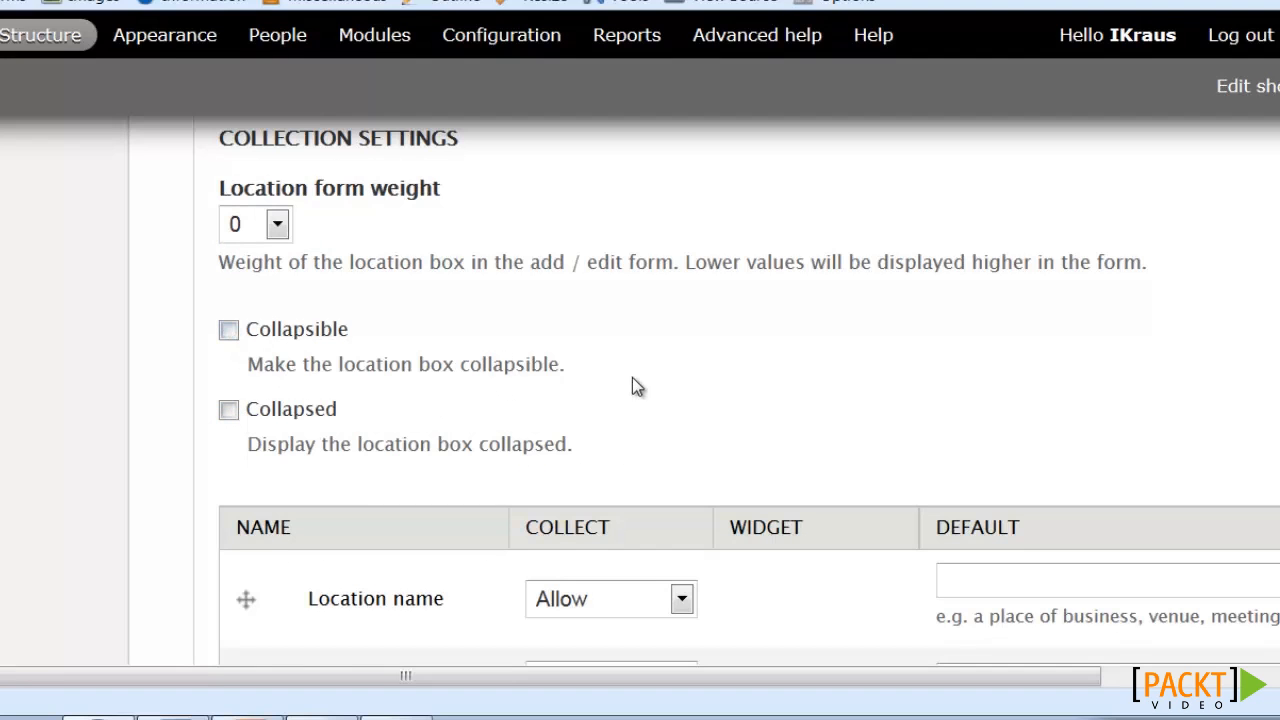
Set collection of the Location name and Street location fields to Require
scroll(632, 380, "down", 3)
scroll(660, 378, "down", 1)
scroll(700, 360, "down", 1)
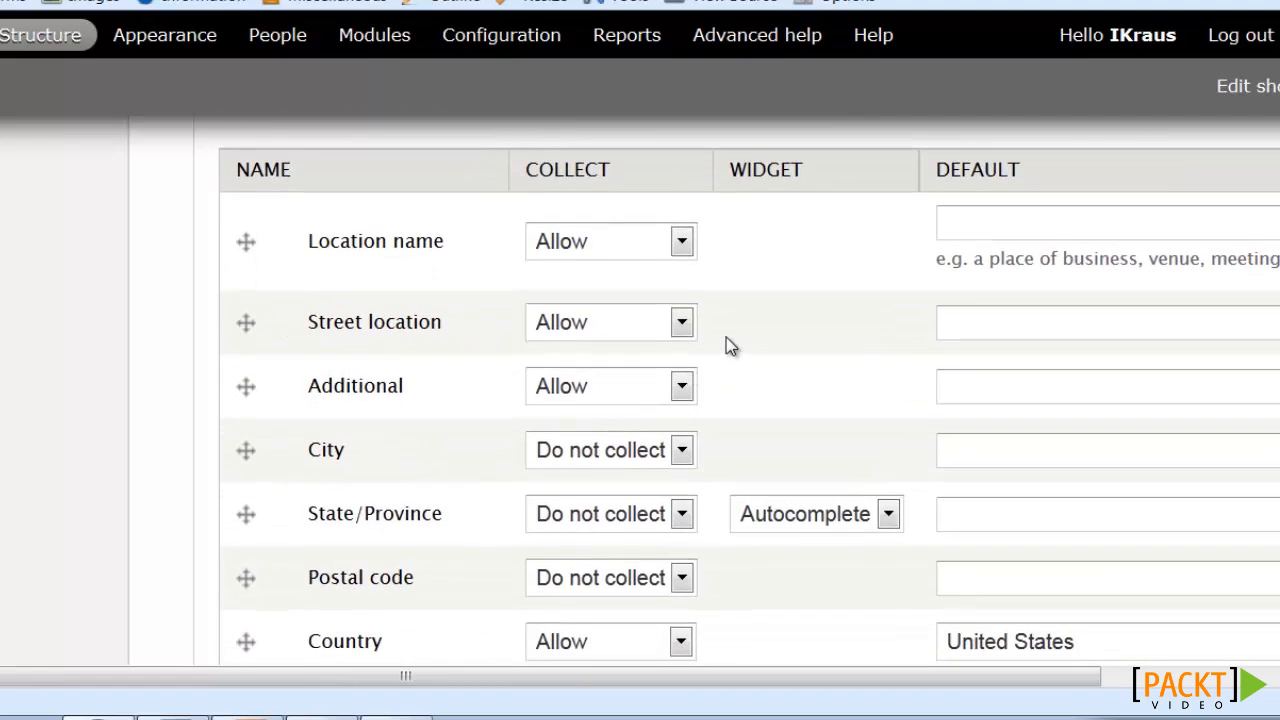
left_click(683, 242)
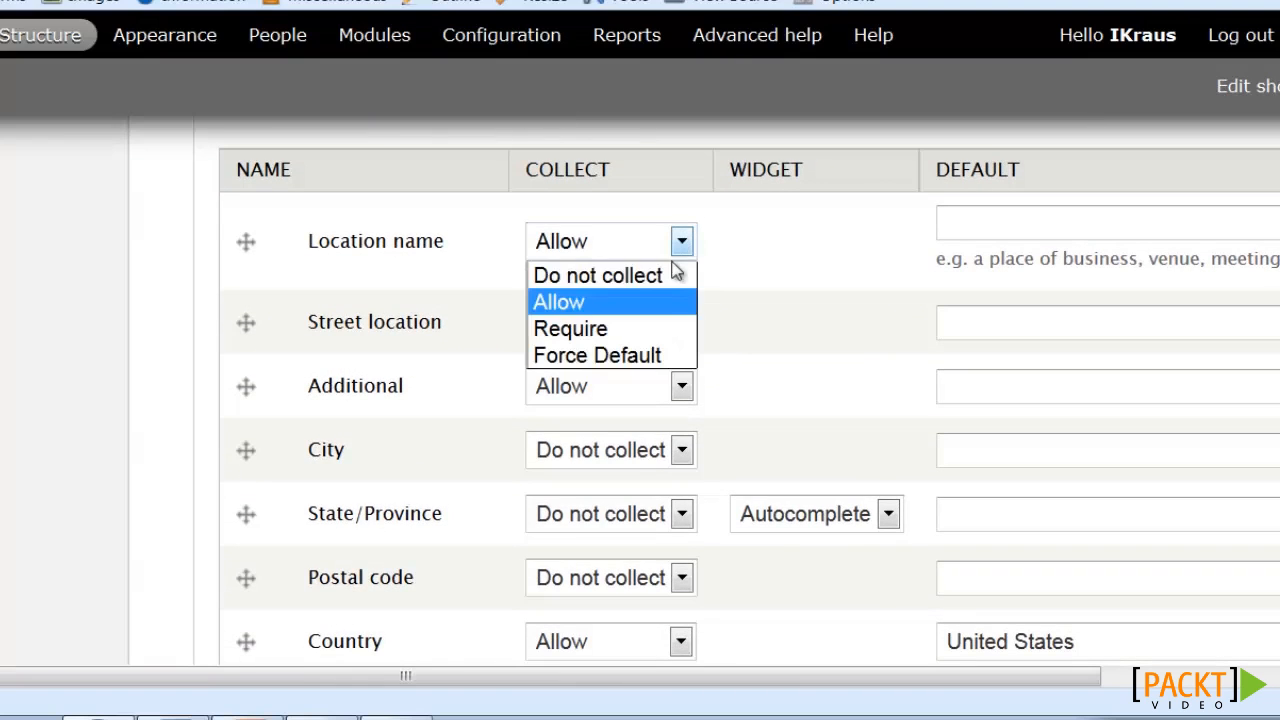
left_click(643, 330)
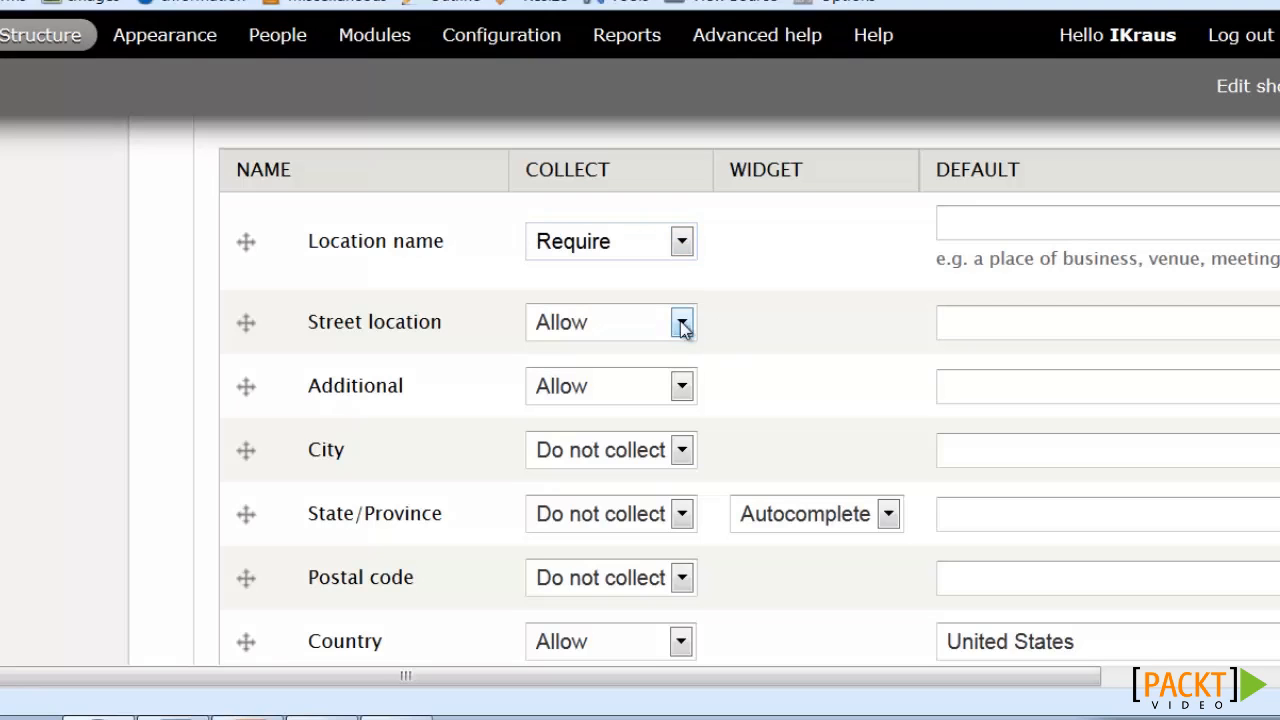
left_click(683, 325)
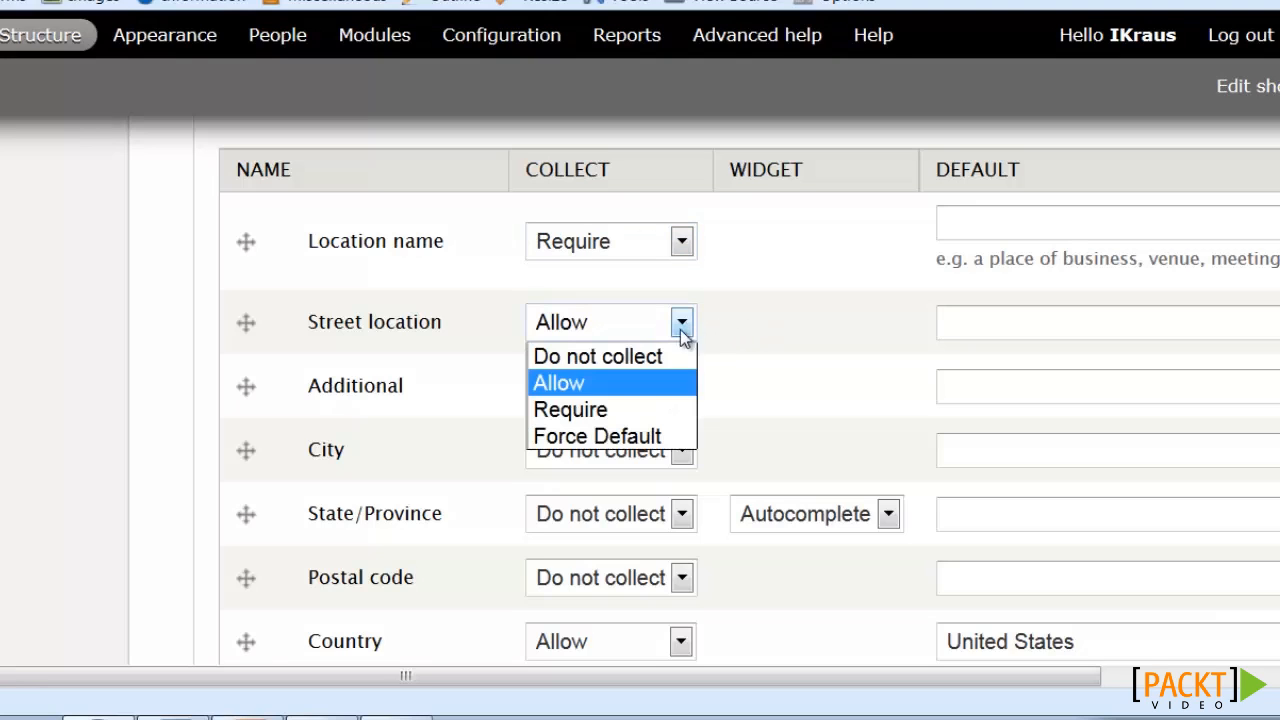
left_click(624, 410)
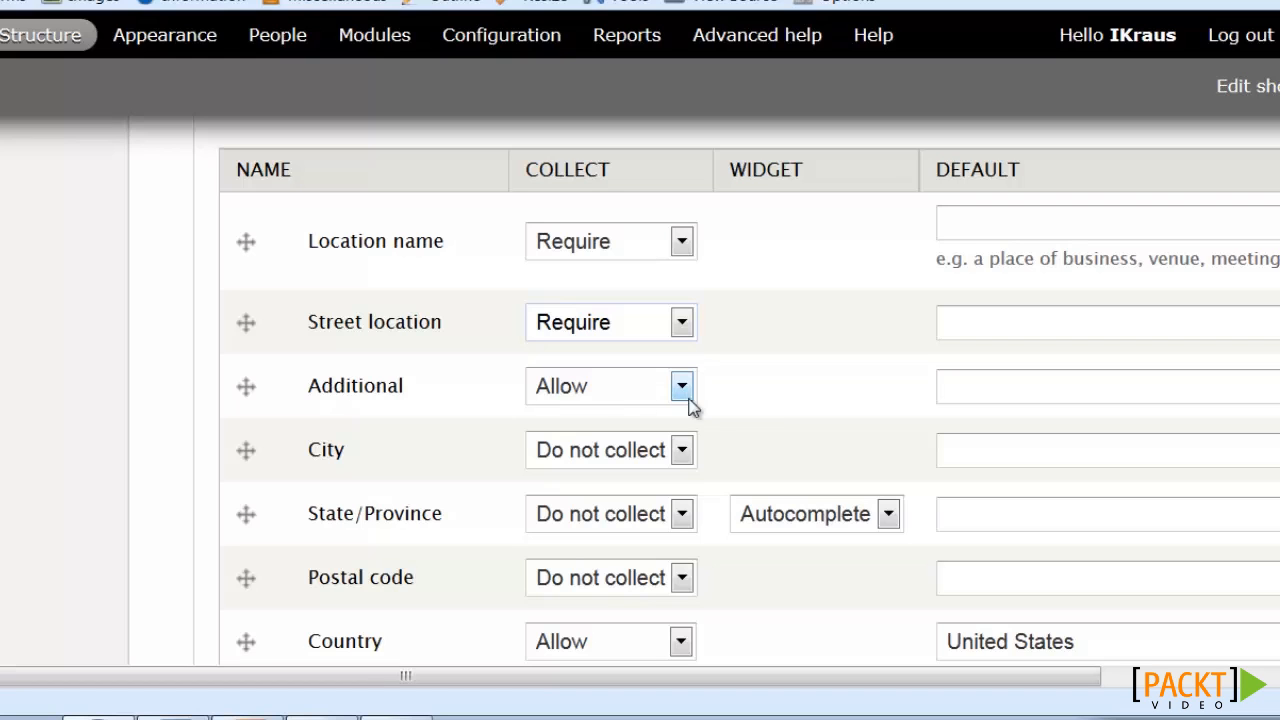
Set collection of the City, State/Province and Postal code fields to Require
scroll(748, 381, "down", 3)
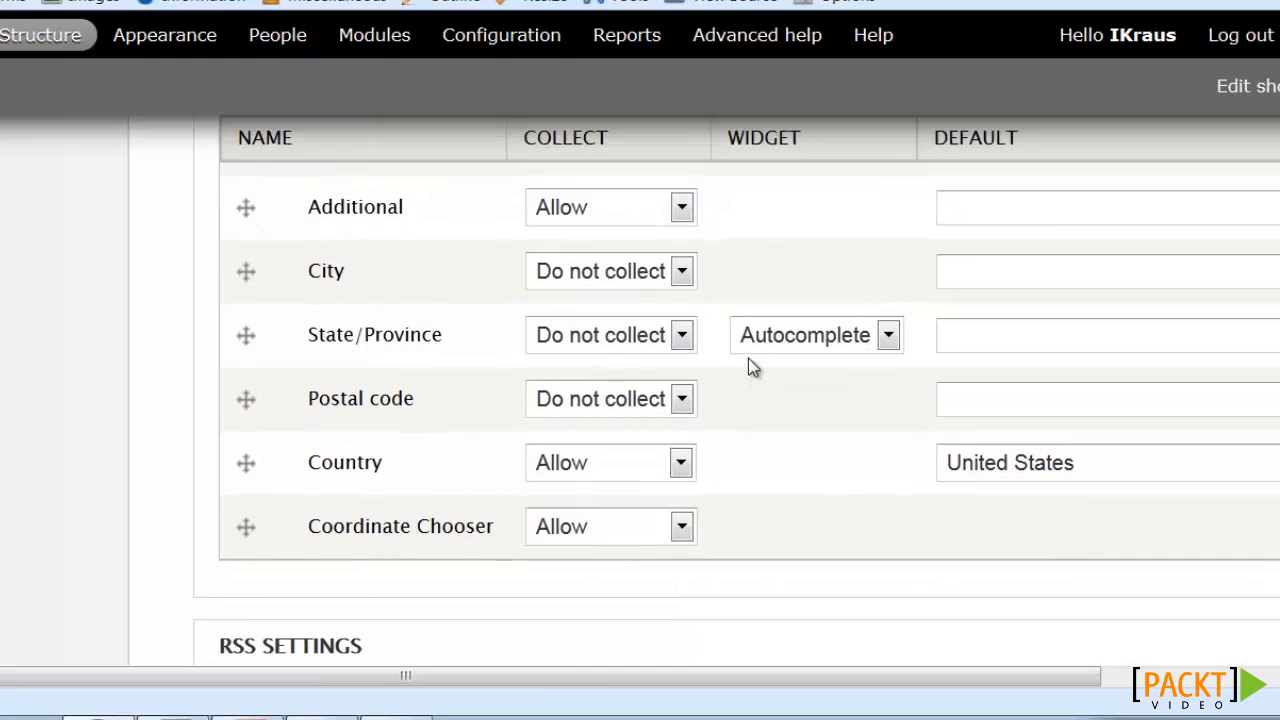
left_click(685, 273)
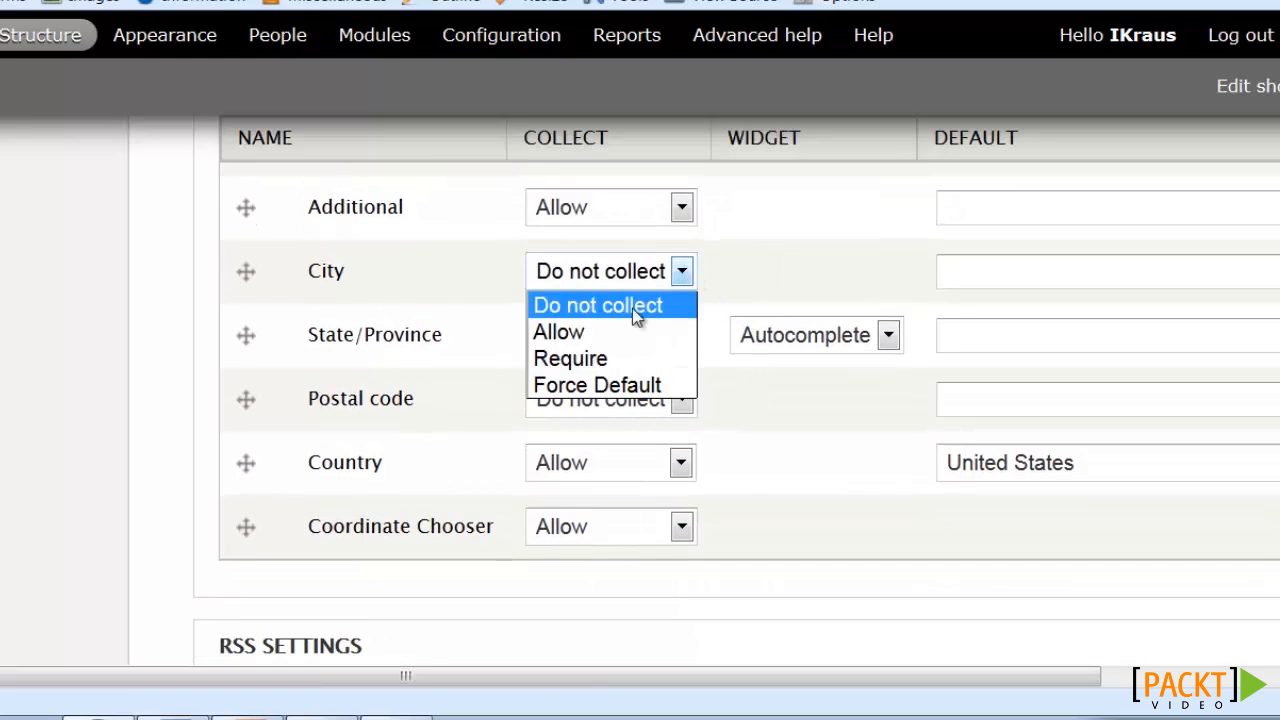
left_click(586, 362)
left_click(683, 337)
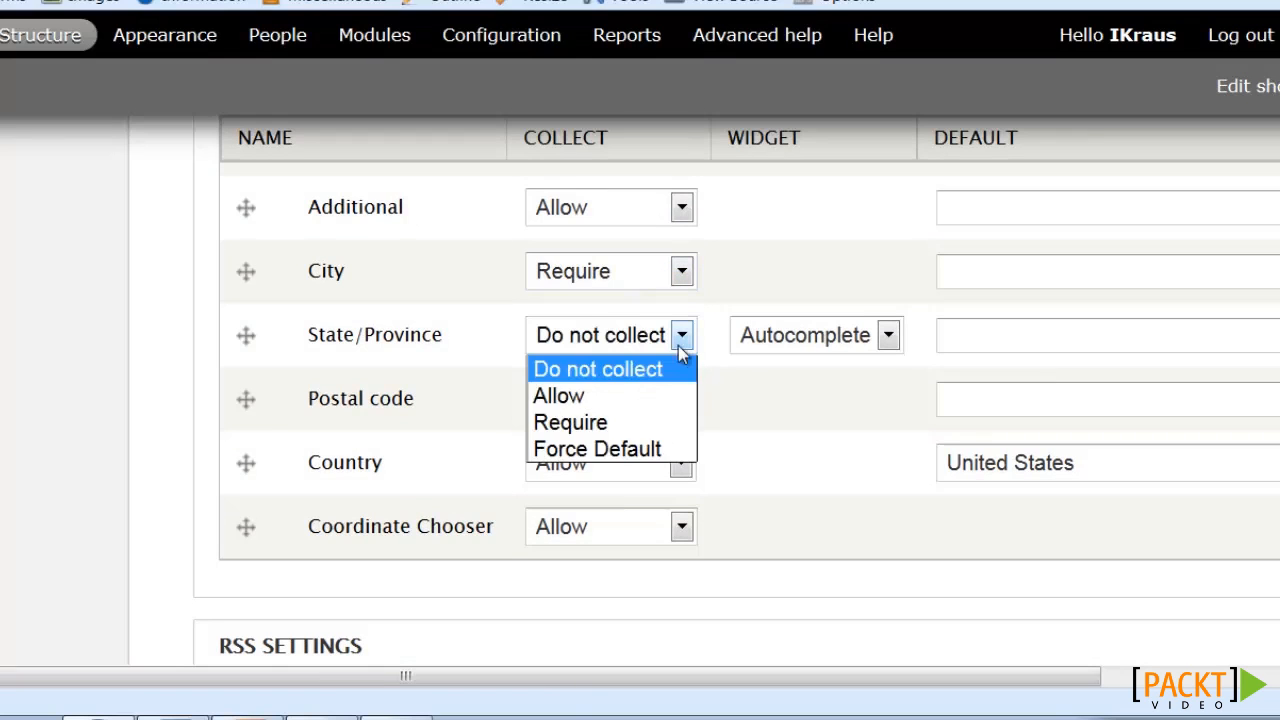
left_click(636, 428)
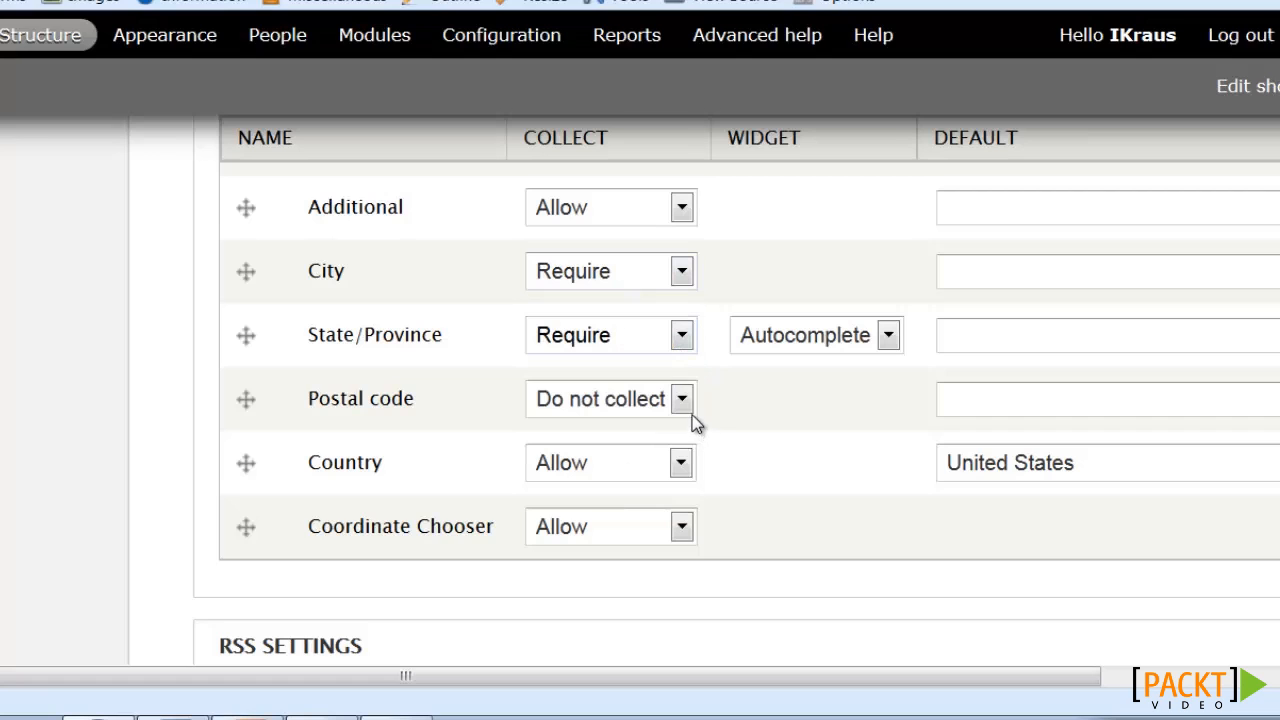
left_click(686, 401)
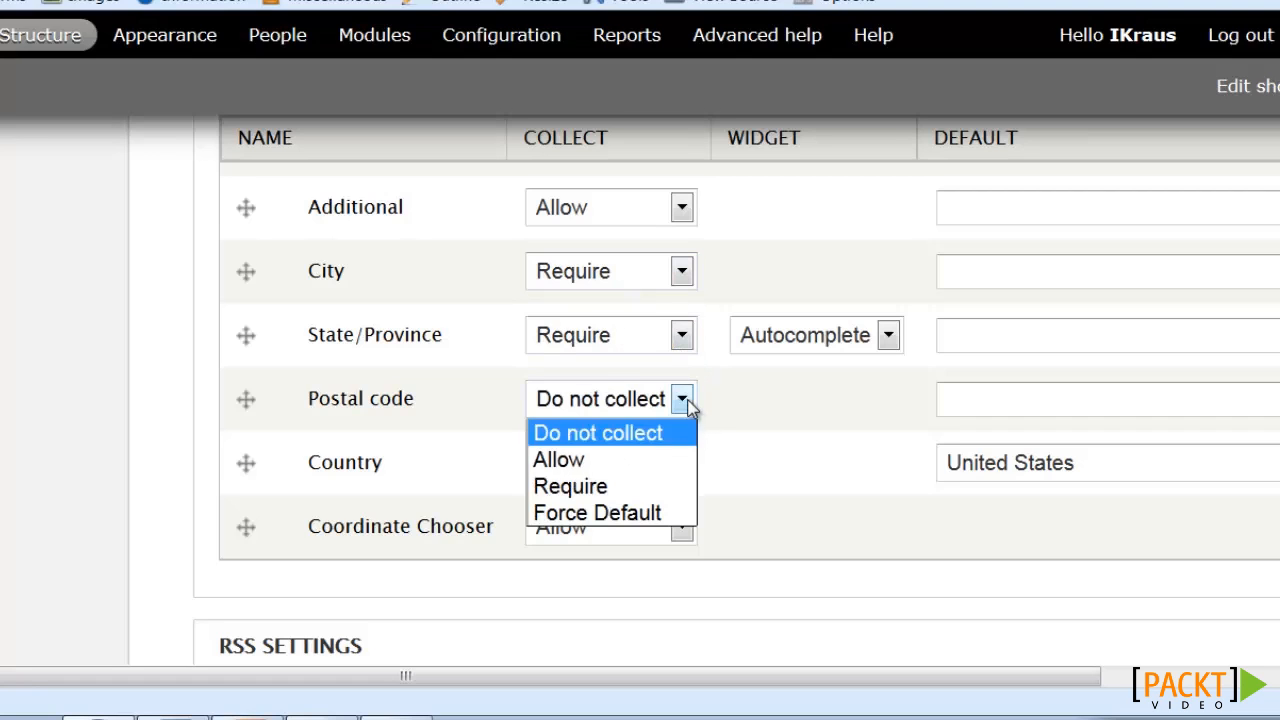
left_click(626, 486)
Set collection of the Country field to Require and the Coordinate Chooser to Do not collect
left_click(683, 462)
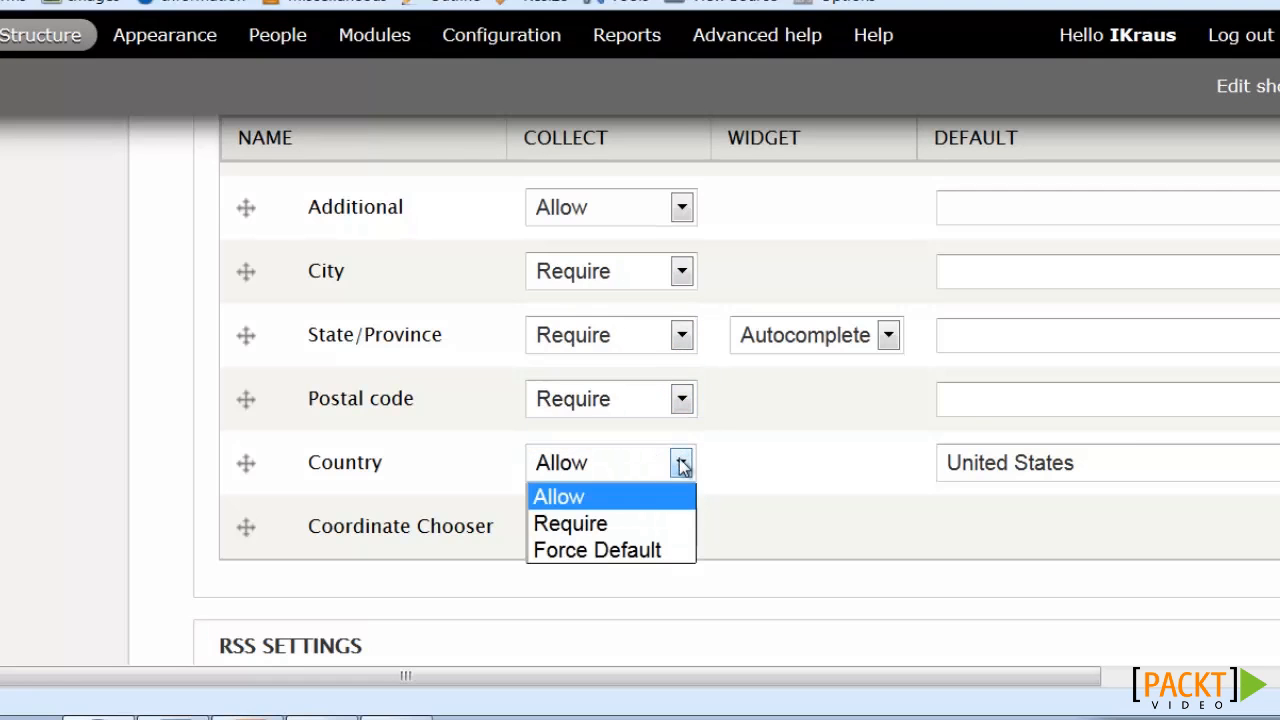
left_click(678, 523)
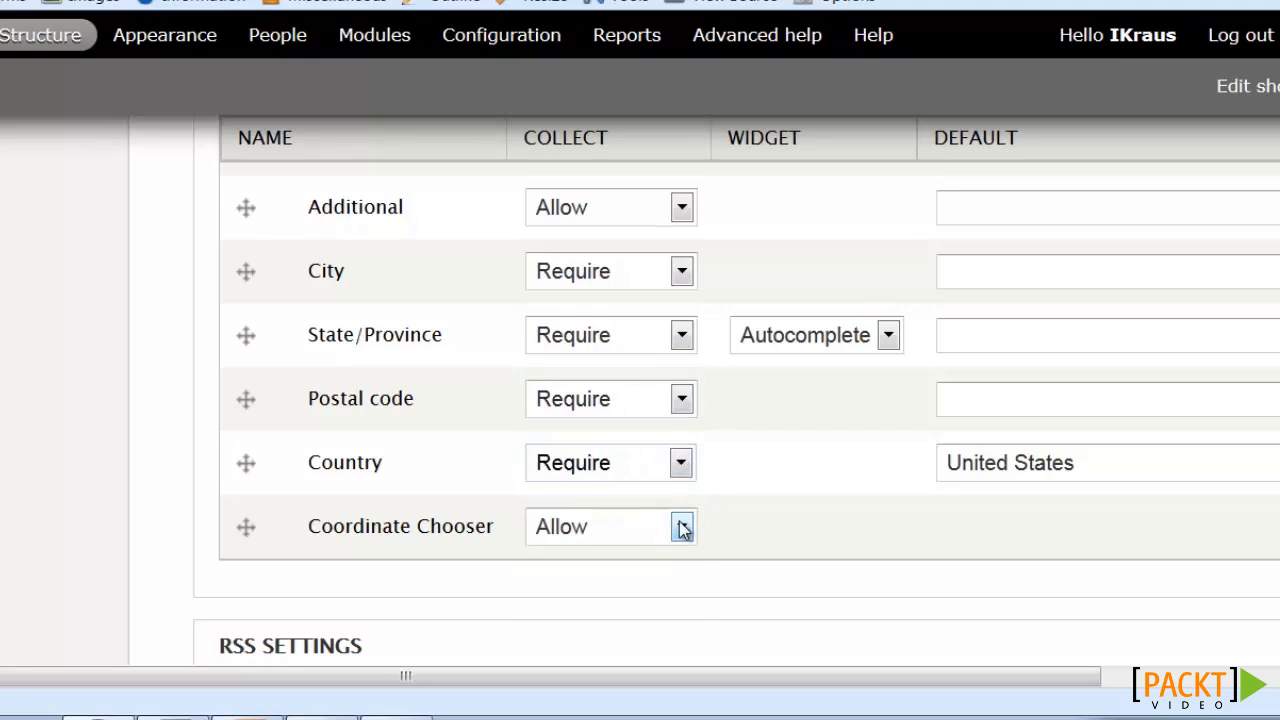
left_click(681, 528)
left_click(652, 561)
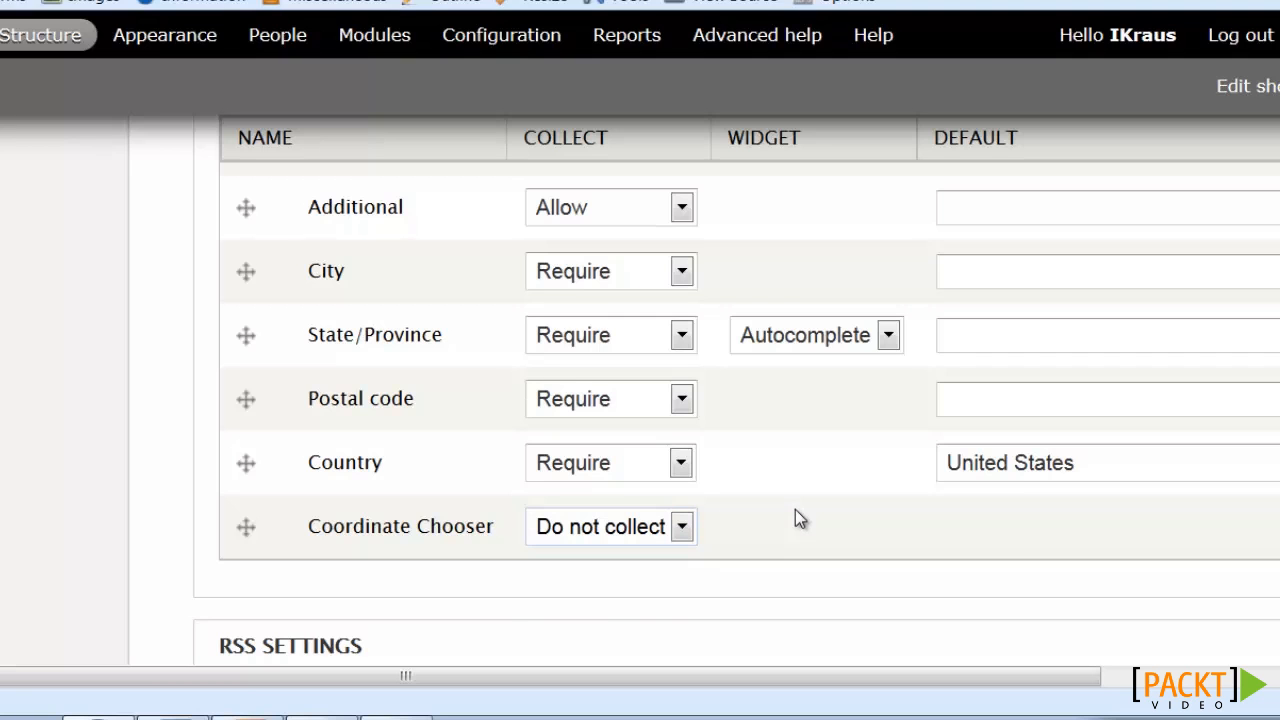
Turn off displaying the location in teaser view in the location display settings
scroll(797, 518, "down", 4)
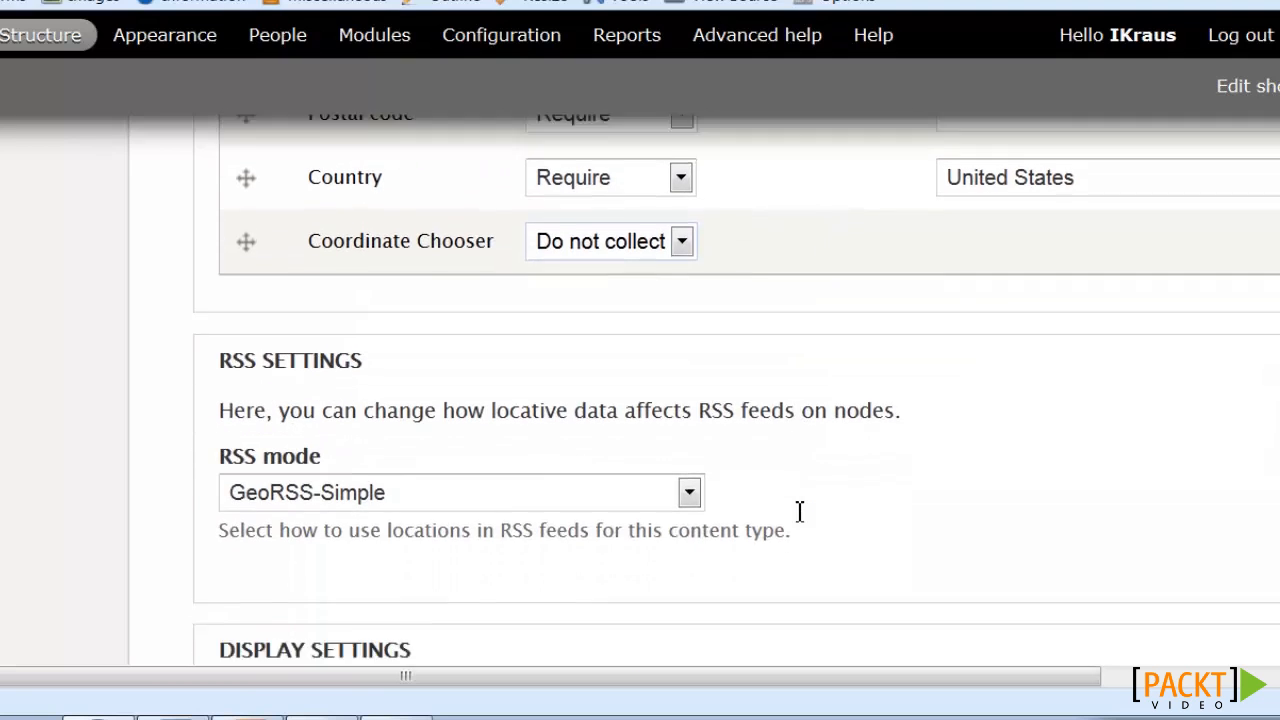
scroll(796, 510, "down", 2)
scroll(796, 510, "down", 2)
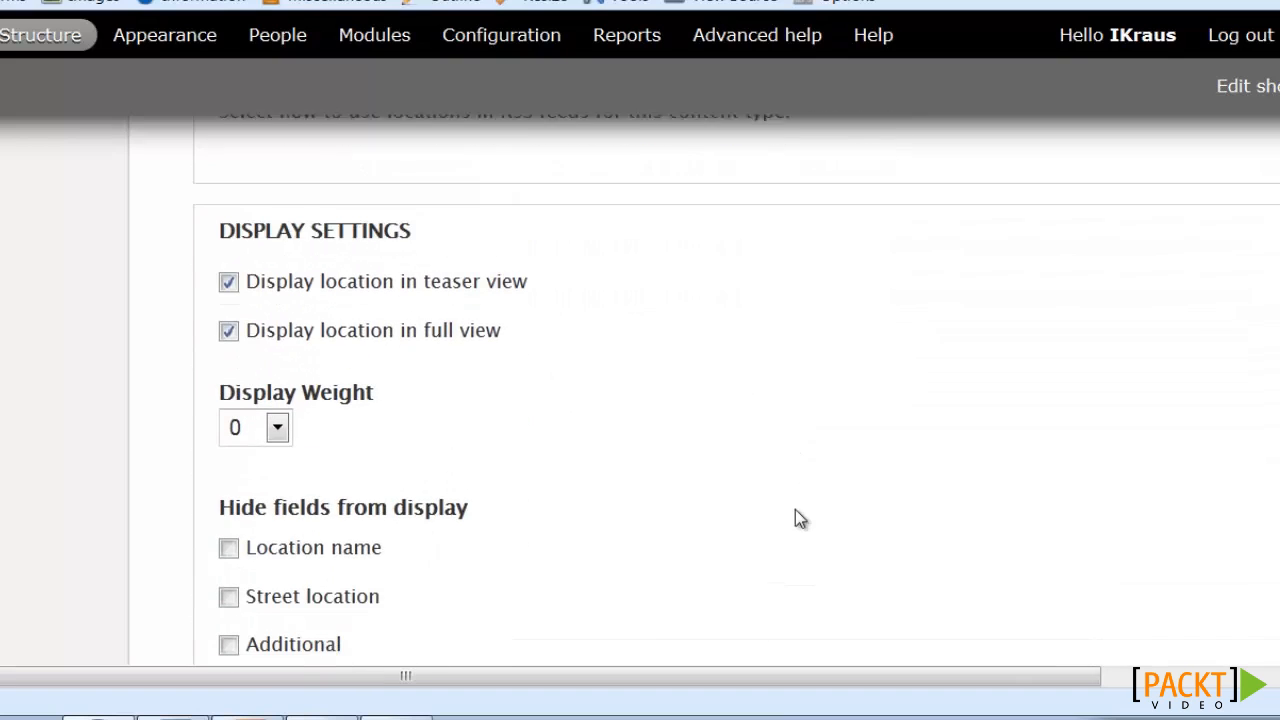
left_click(233, 278)
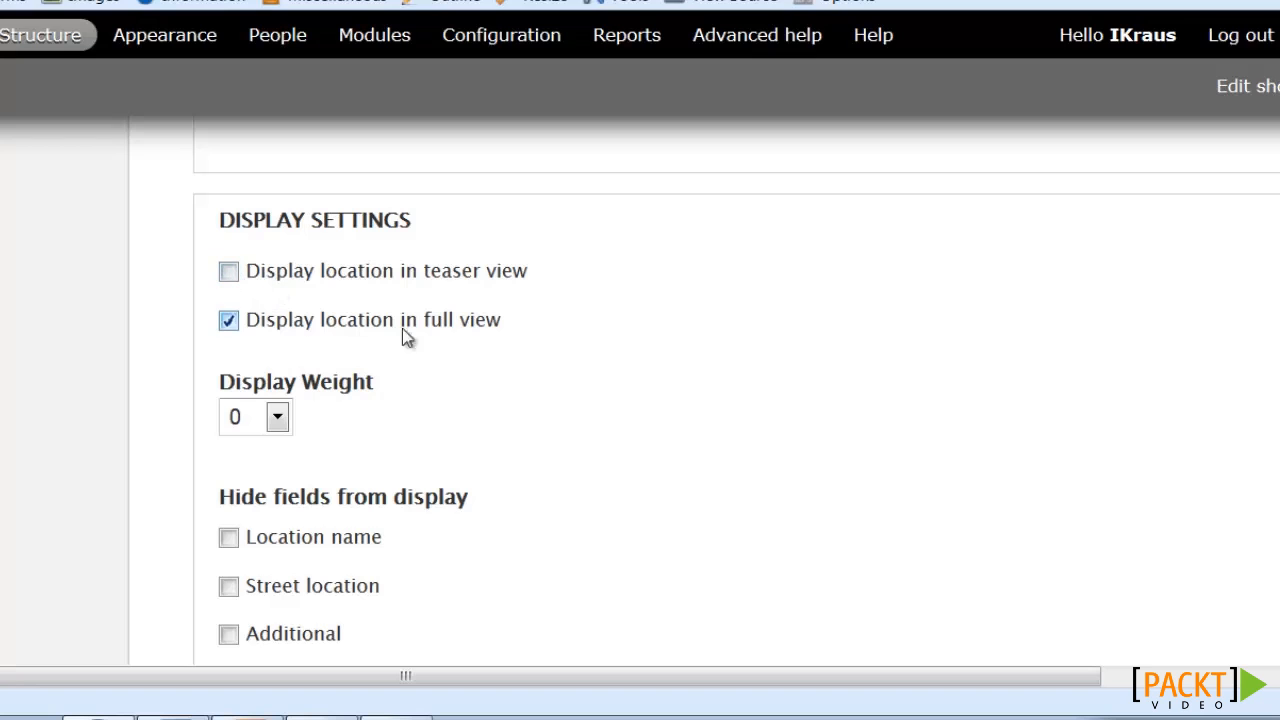
Hide the Coordinate Chooser and Coordinates fields from the location display
scroll(514, 360, "down", 2)
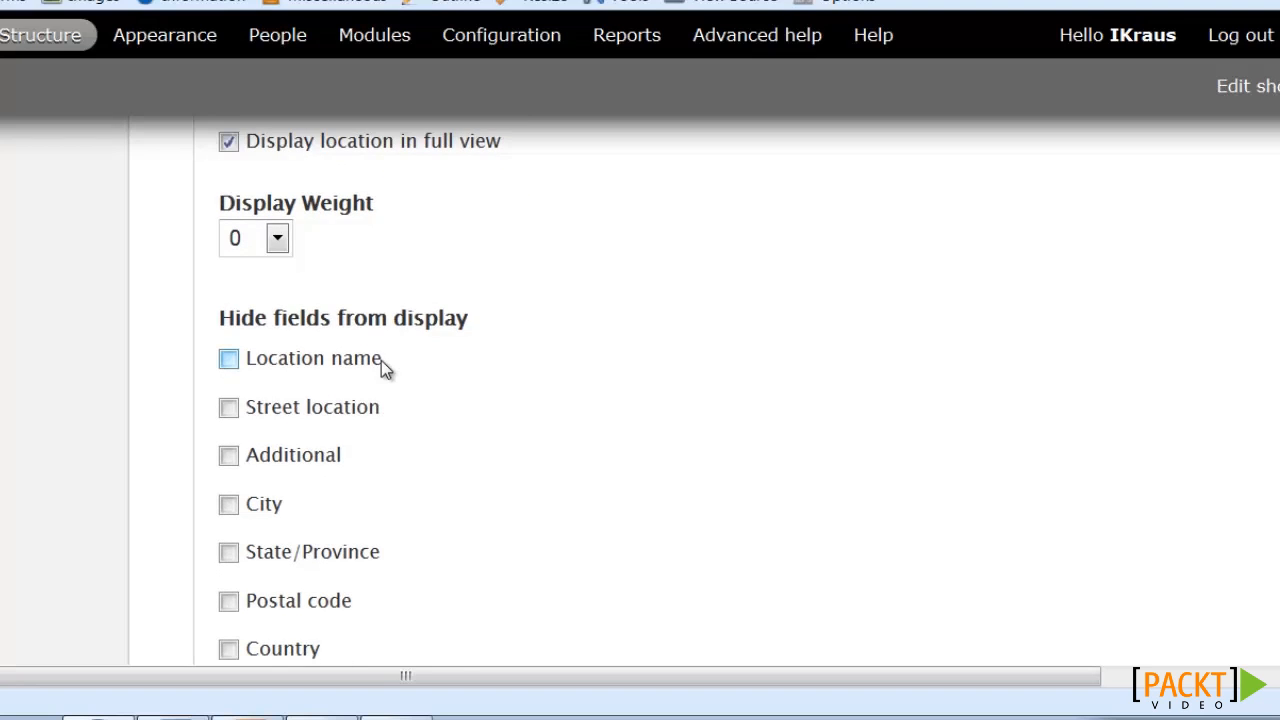
scroll(446, 375, "down", 2)
scroll(446, 376, "down", 1)
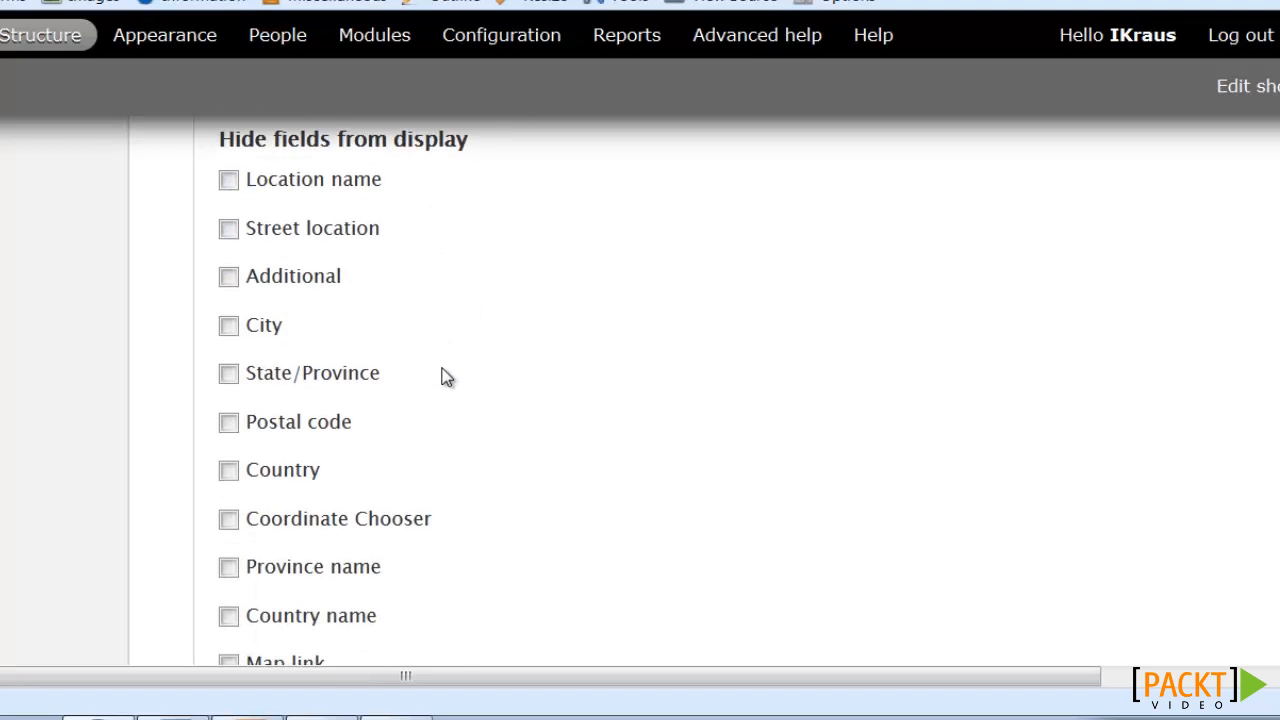
left_click(230, 520)
scroll(606, 509, "down", 4)
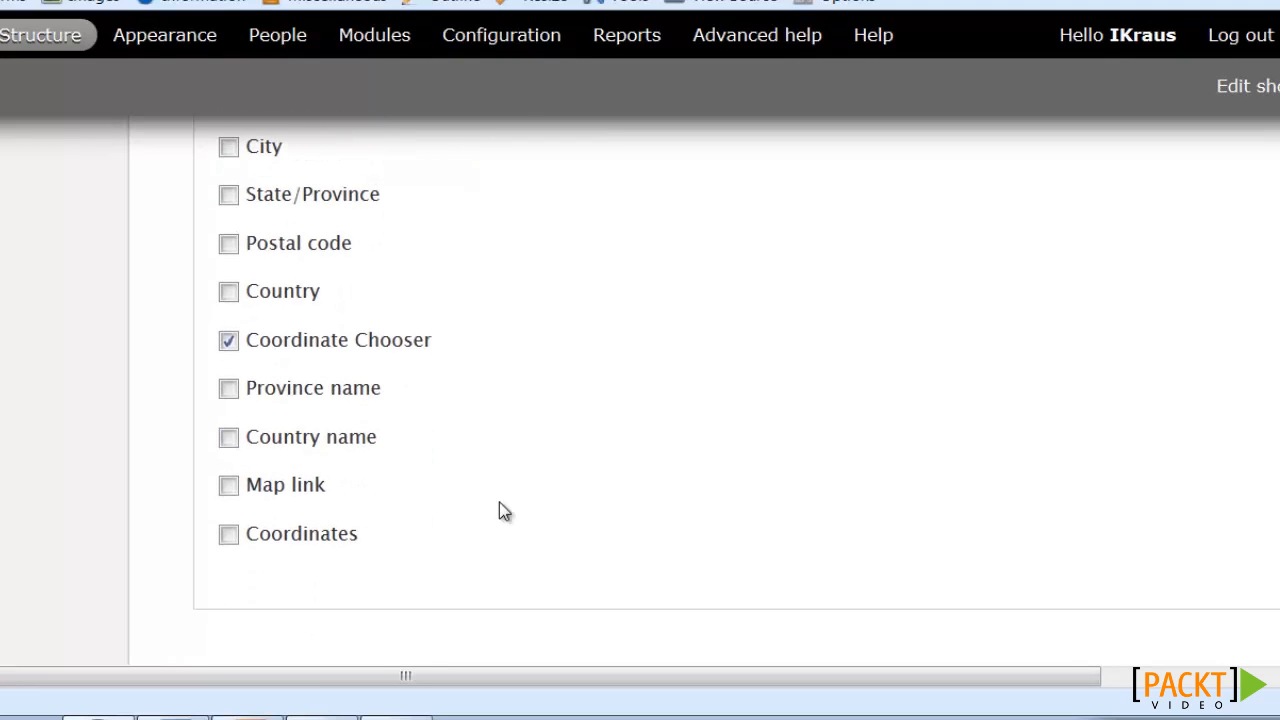
left_click(230, 535)
scroll(546, 534, "down", 5)
scroll(546, 534, "up", 6)
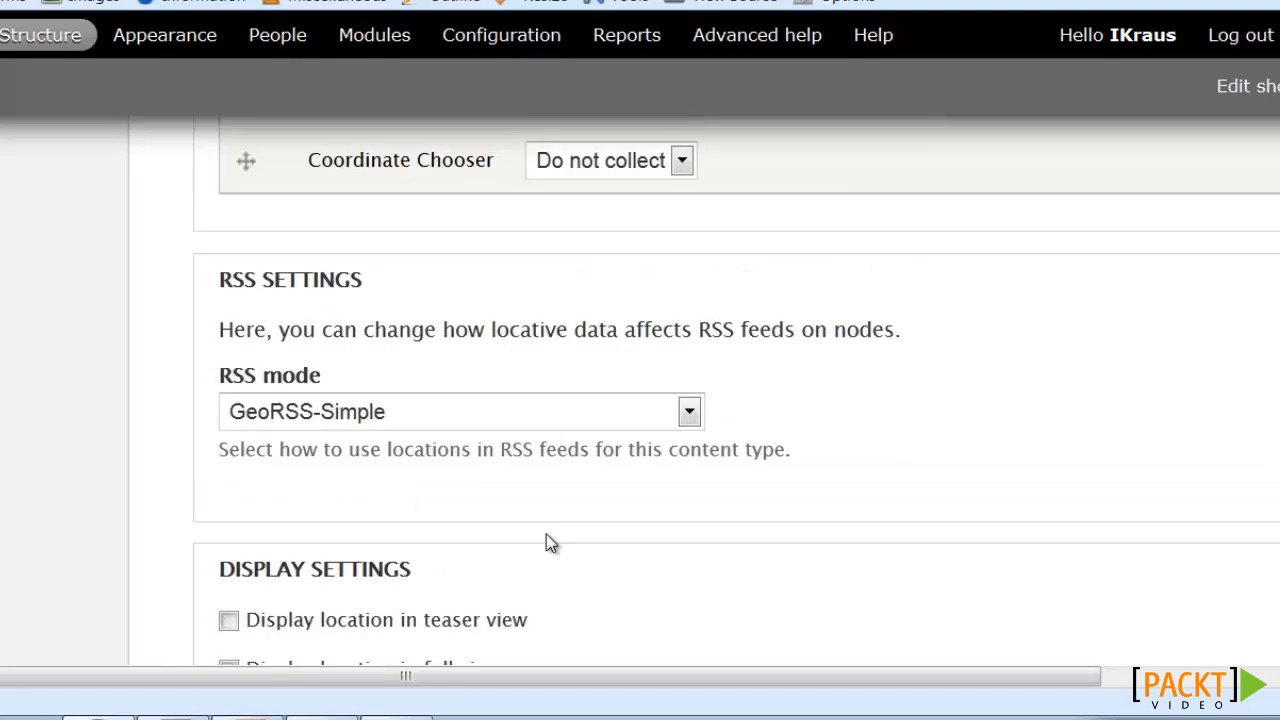
Review the Events content type's number of locations and menu settings, and save the content type
scroll(549, 537, "up", 10)
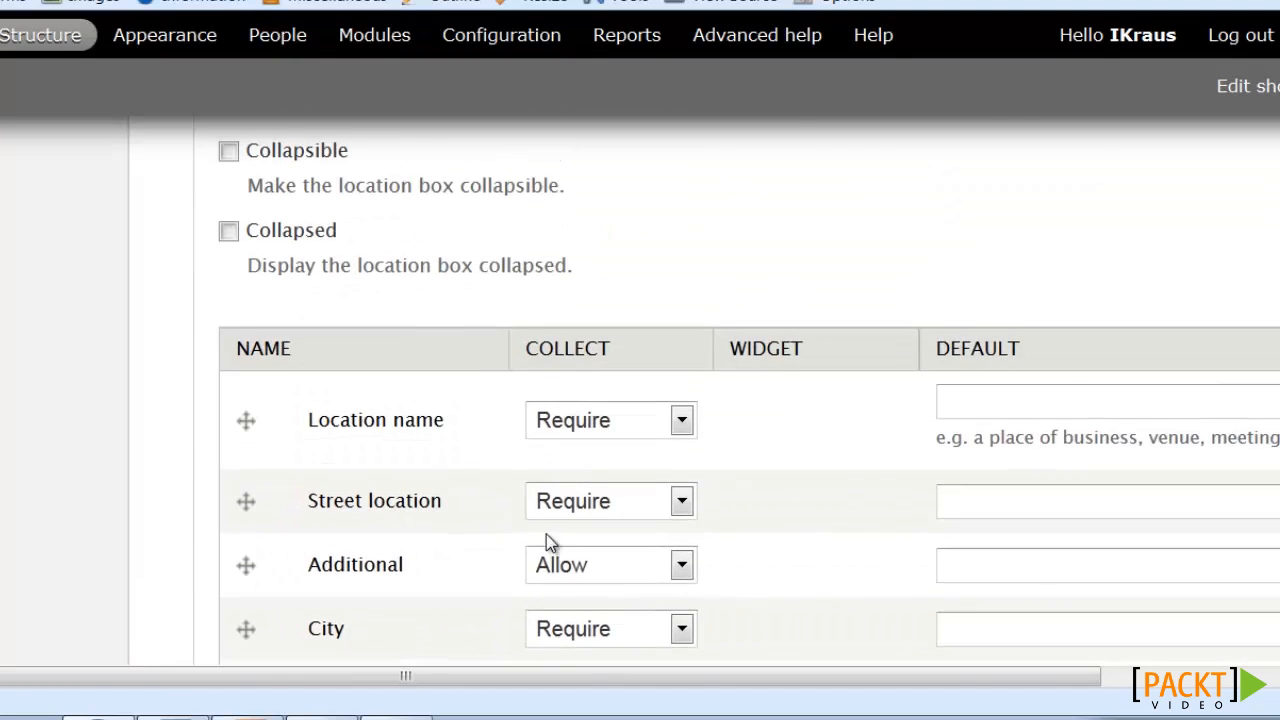
scroll(546, 535, "down", 4)
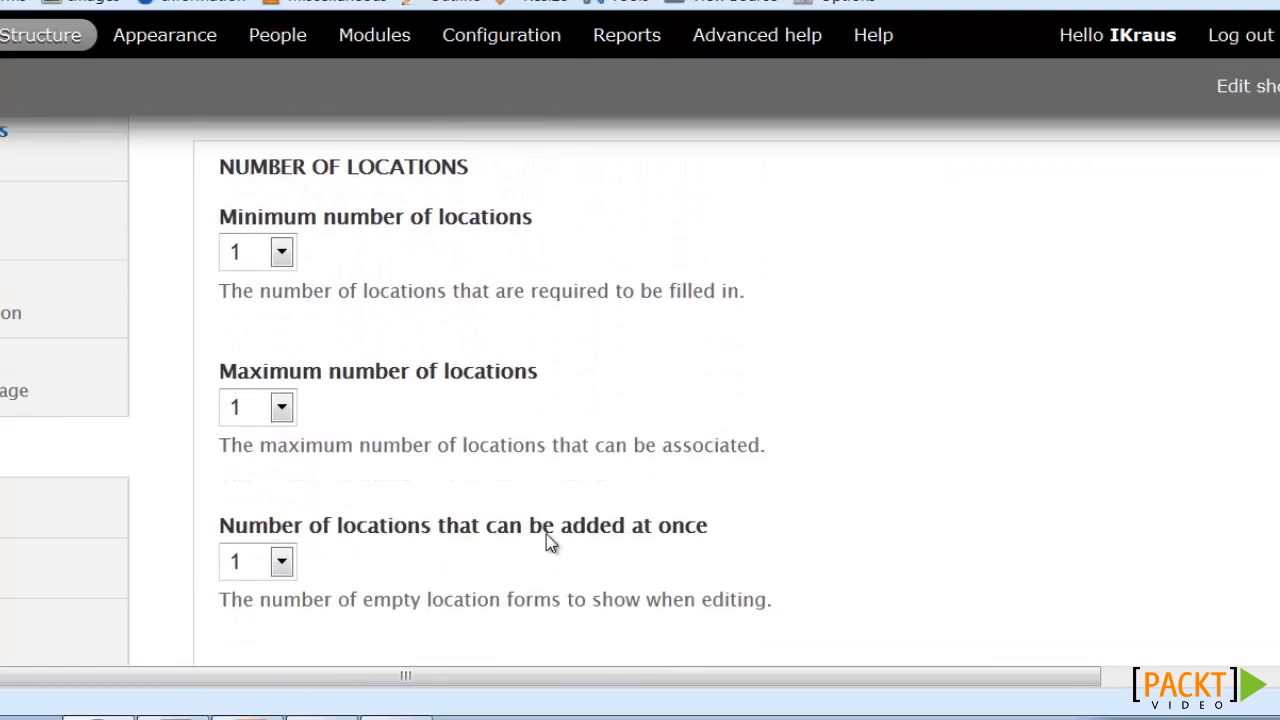
scroll(546, 535, "up", 2)
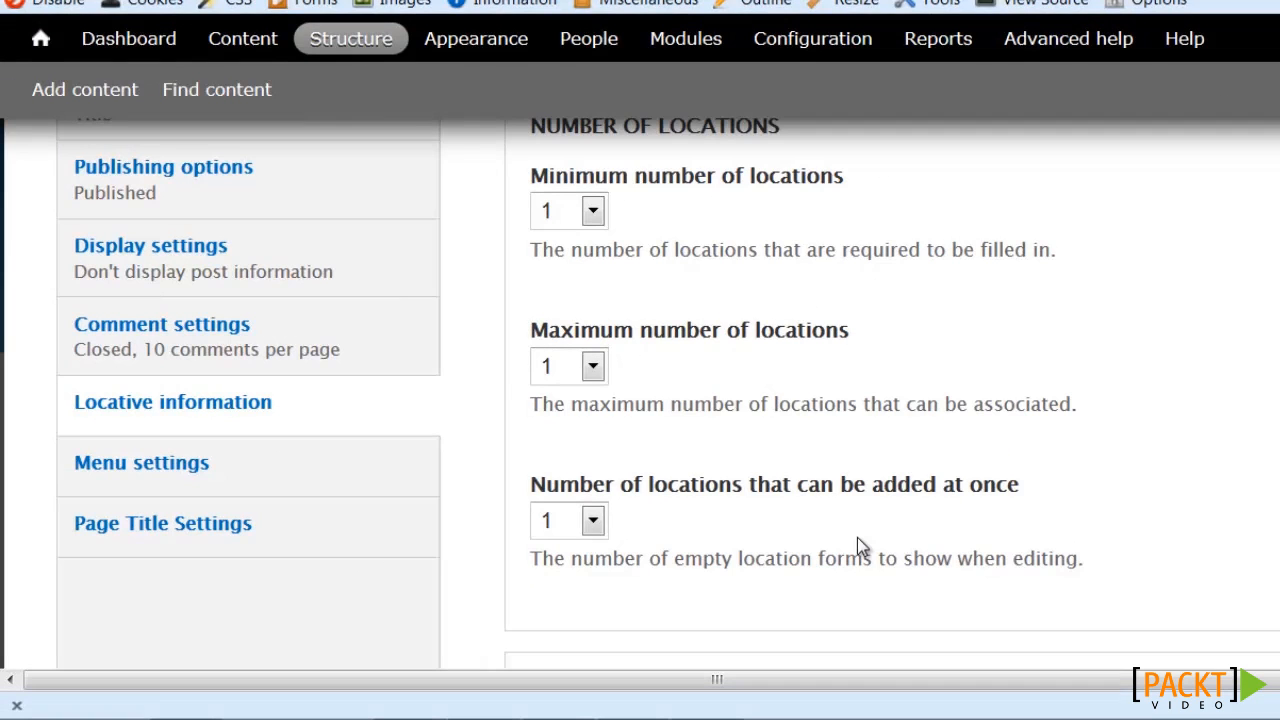
left_click(293, 493)
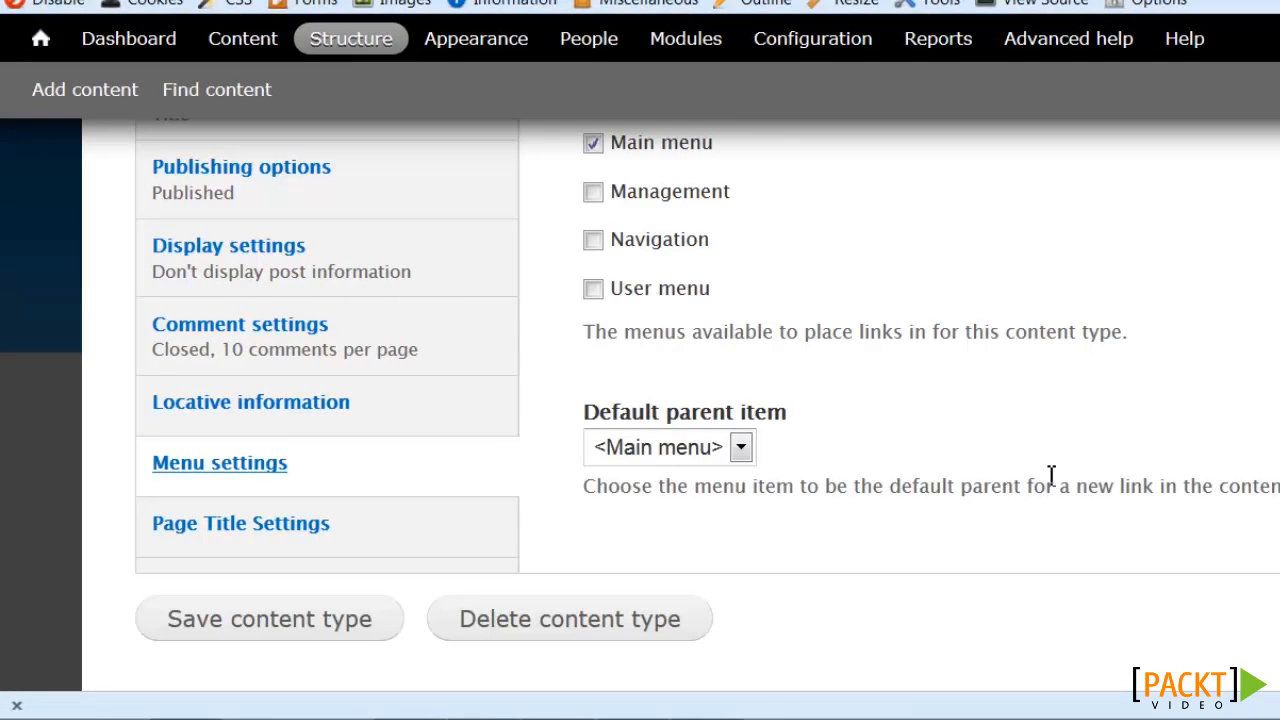
scroll(1040, 475, "up", 3)
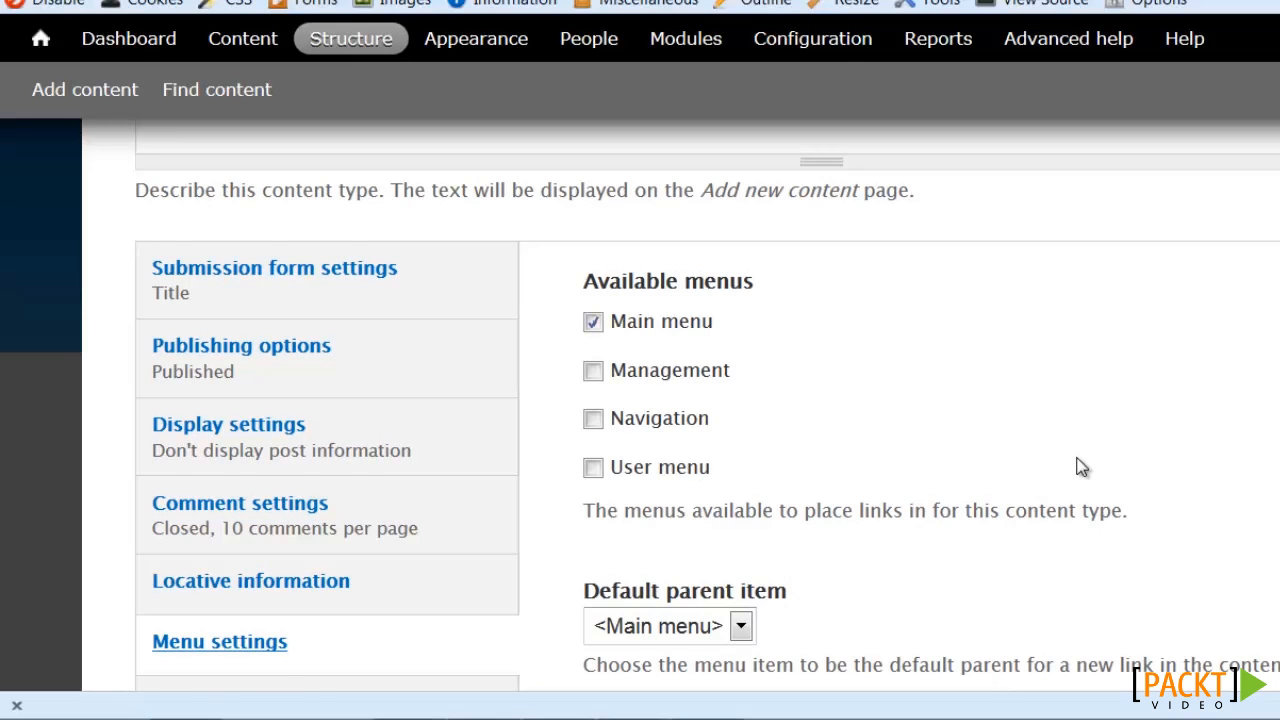
scroll(1080, 467, "down", 3)
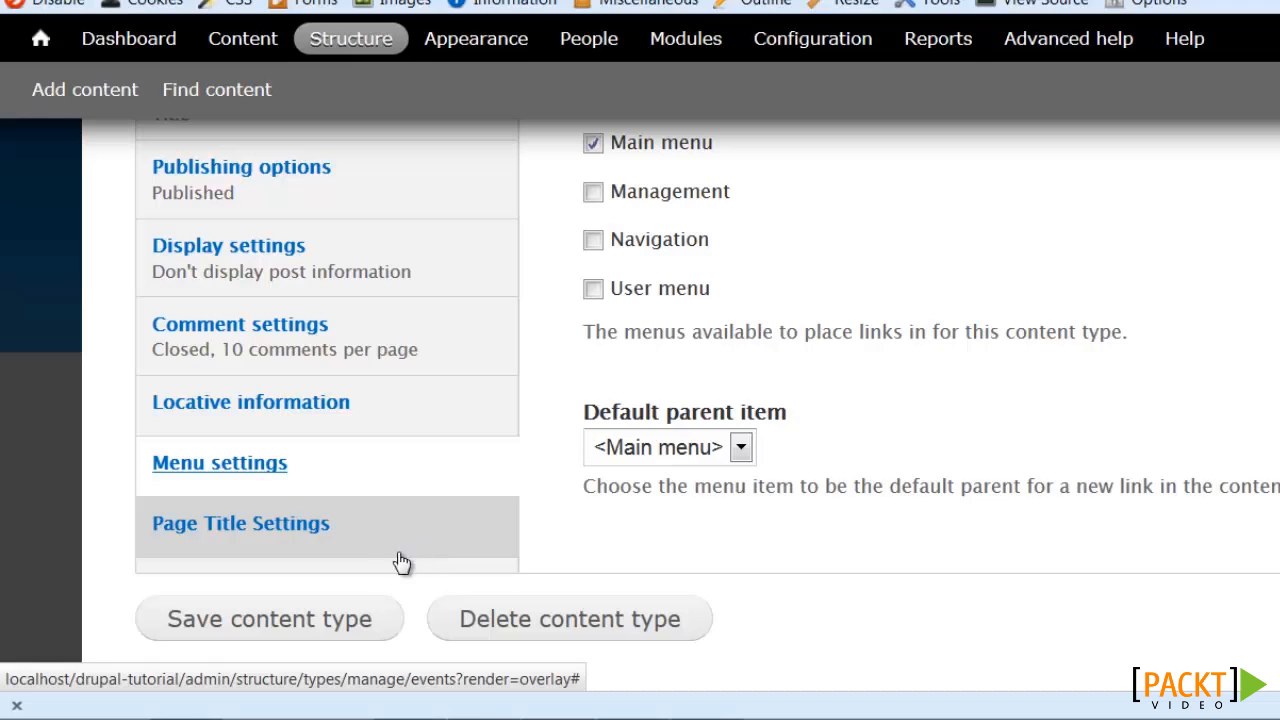
left_click(355, 623)
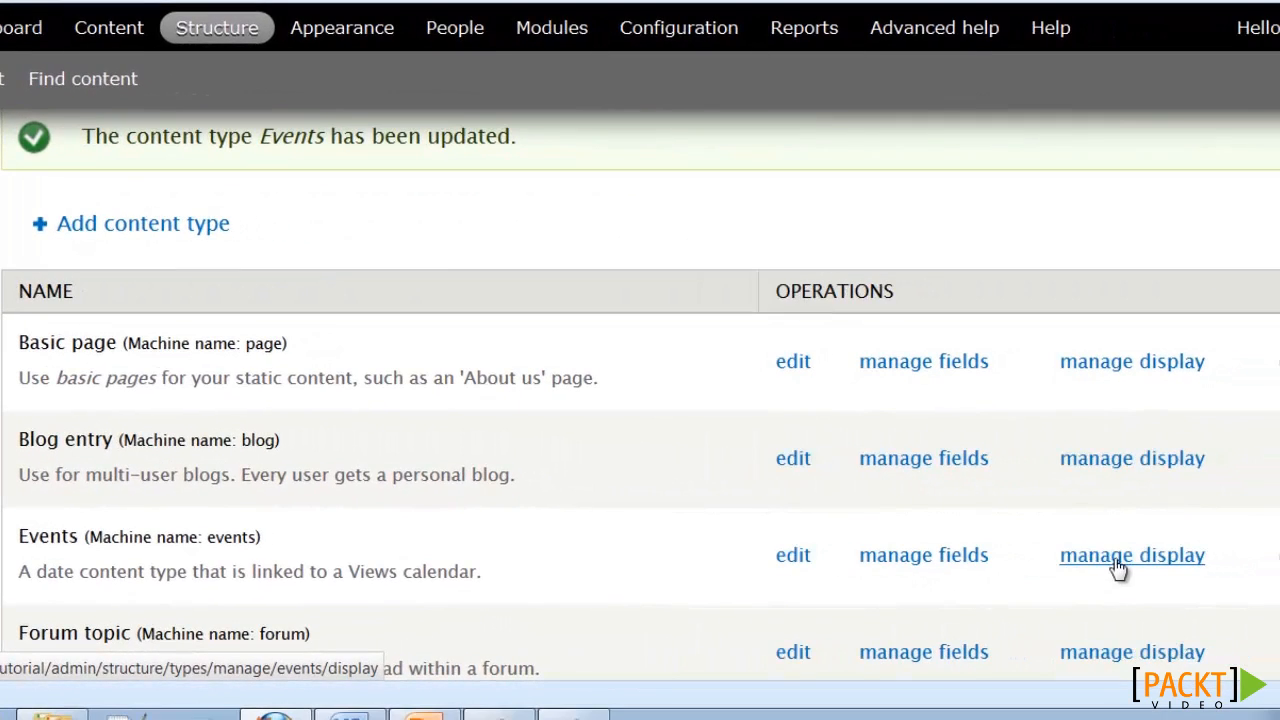
Open the display management of the Events content type and set the Date field's label to Inline
left_click(1117, 563)
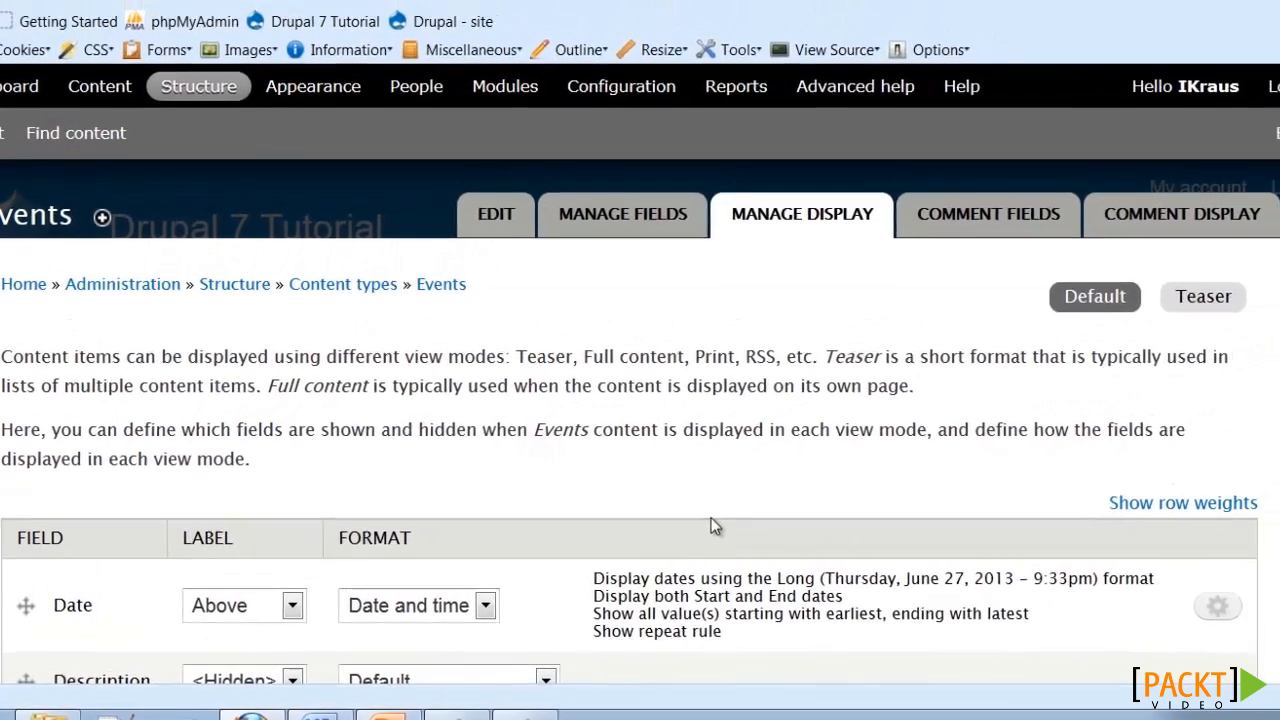
scroll(710, 525, "down", 3)
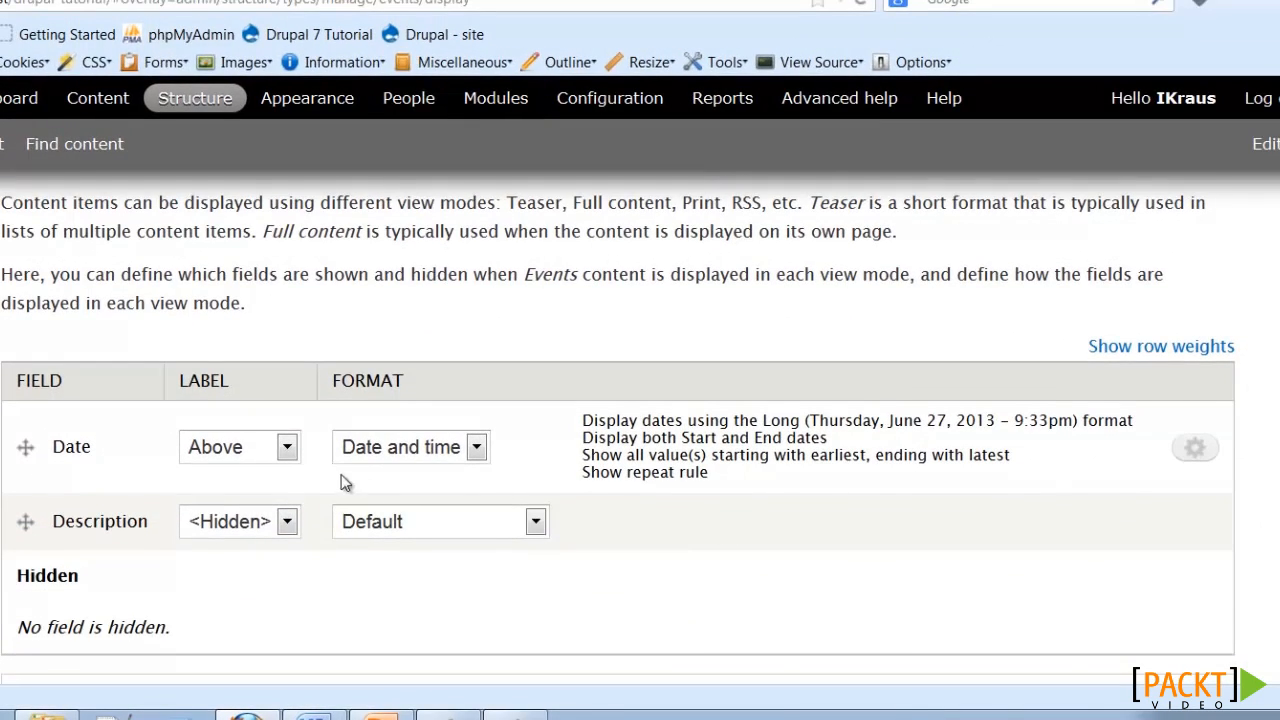
left_click(287, 447)
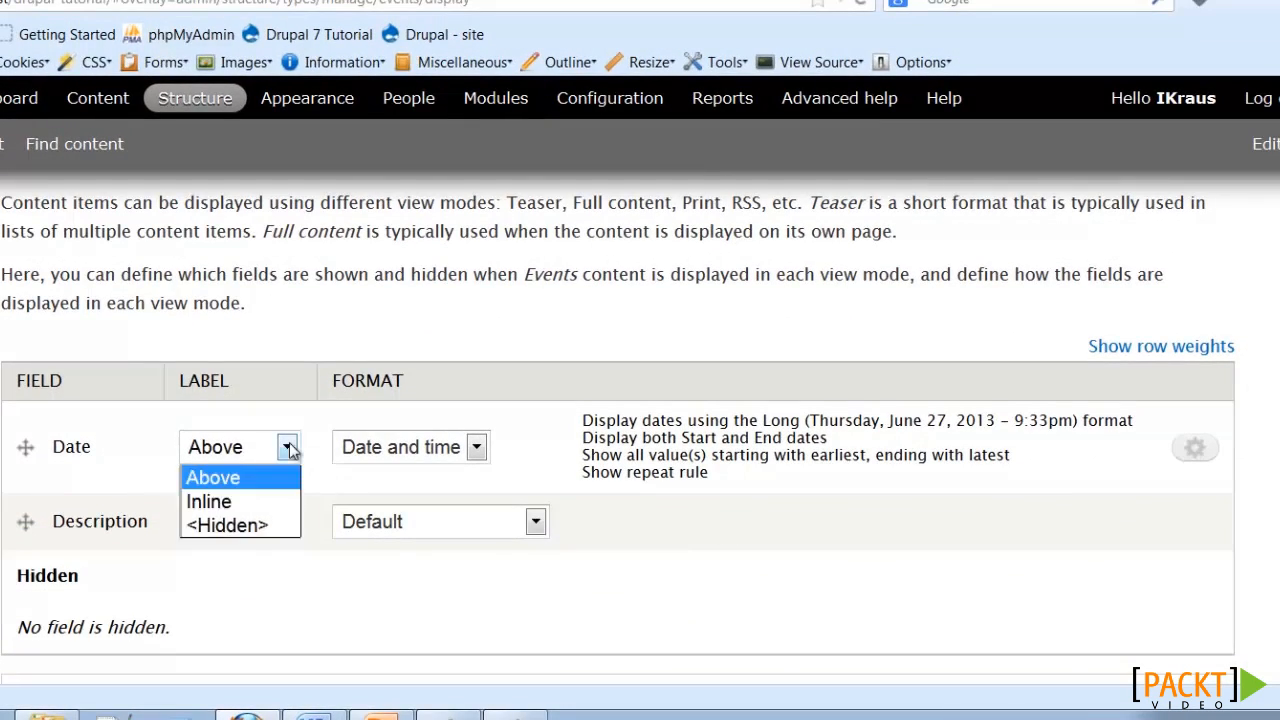
left_click(266, 497)
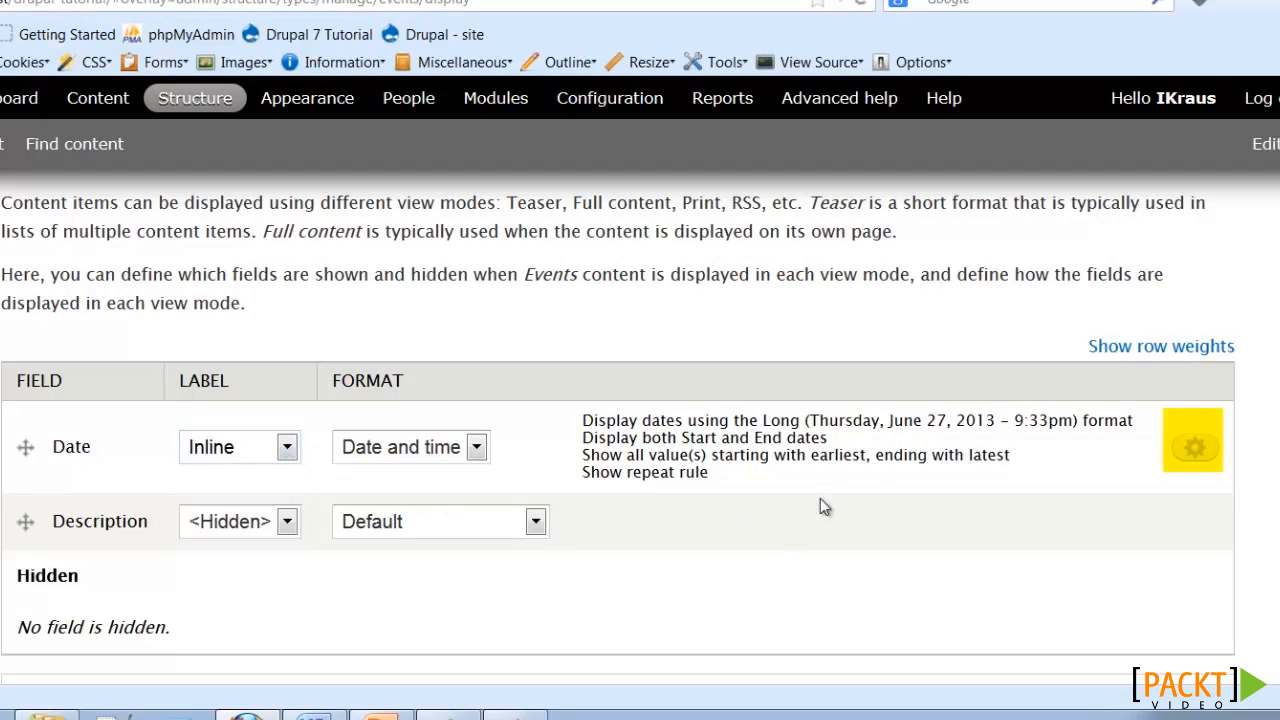
Set the Date field's format to Medium in its format settings, update it and save the default display
left_click(1200, 452)
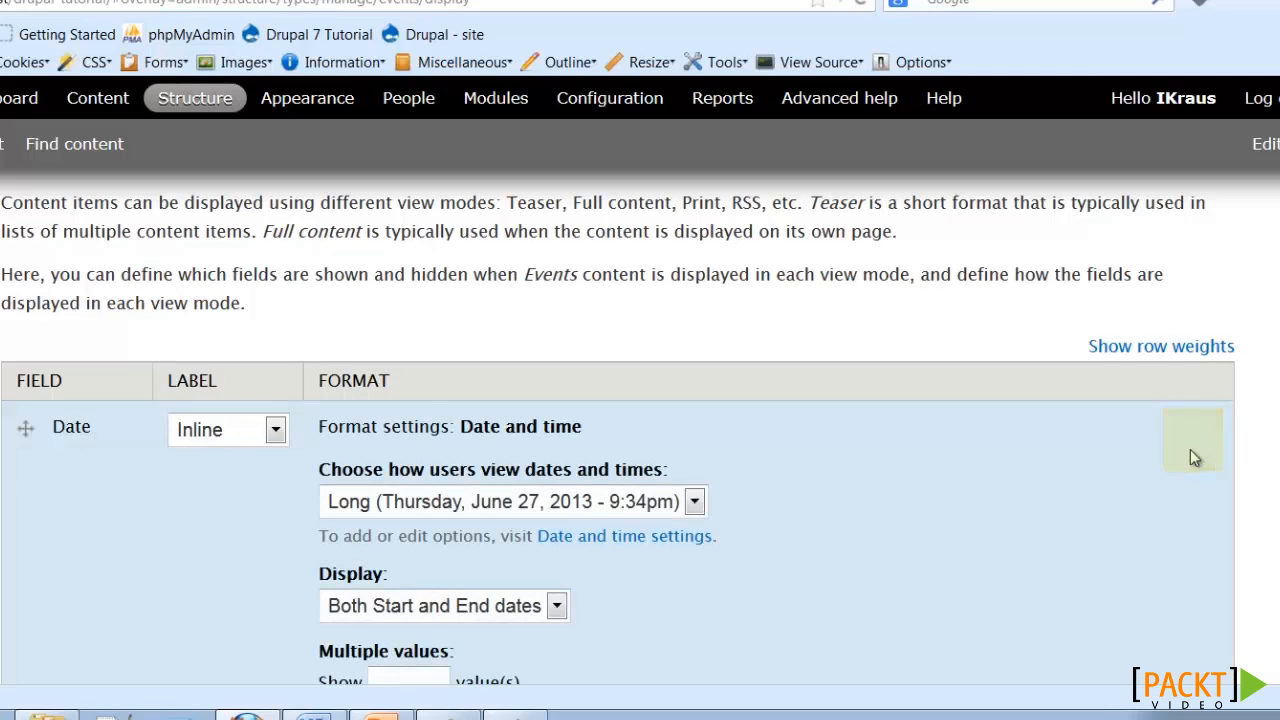
left_click(694, 502)
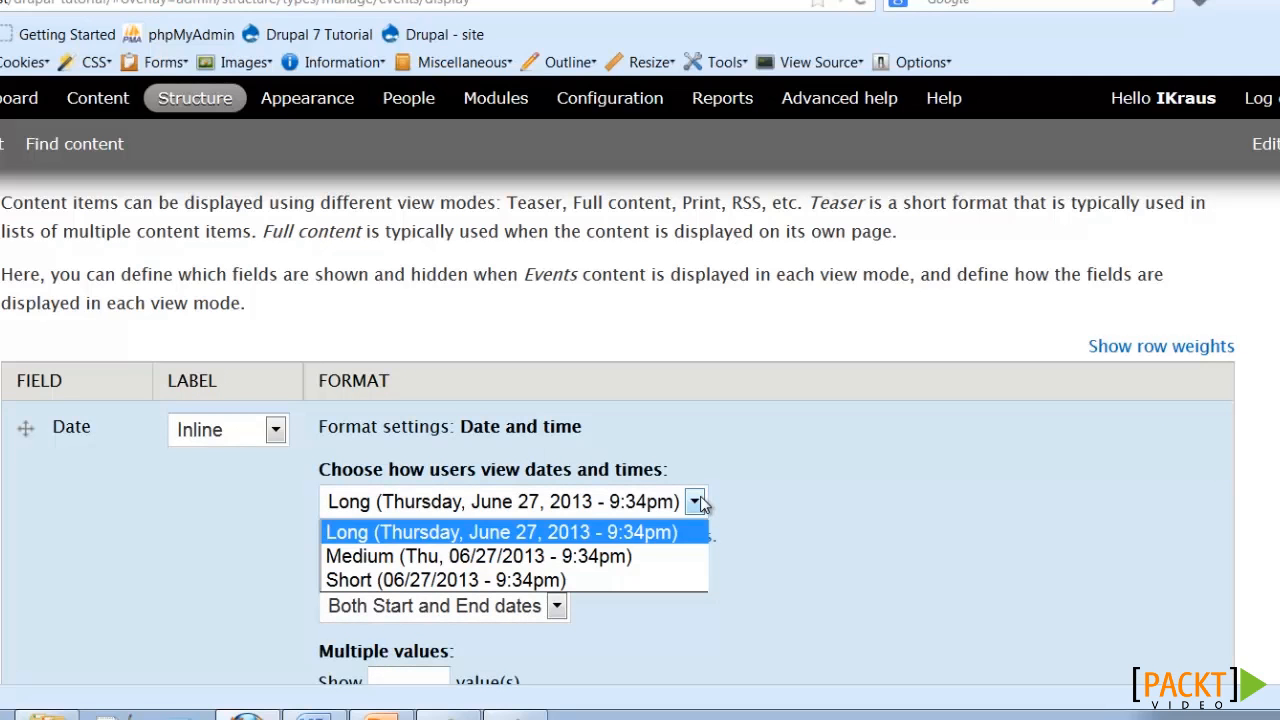
left_click(612, 557)
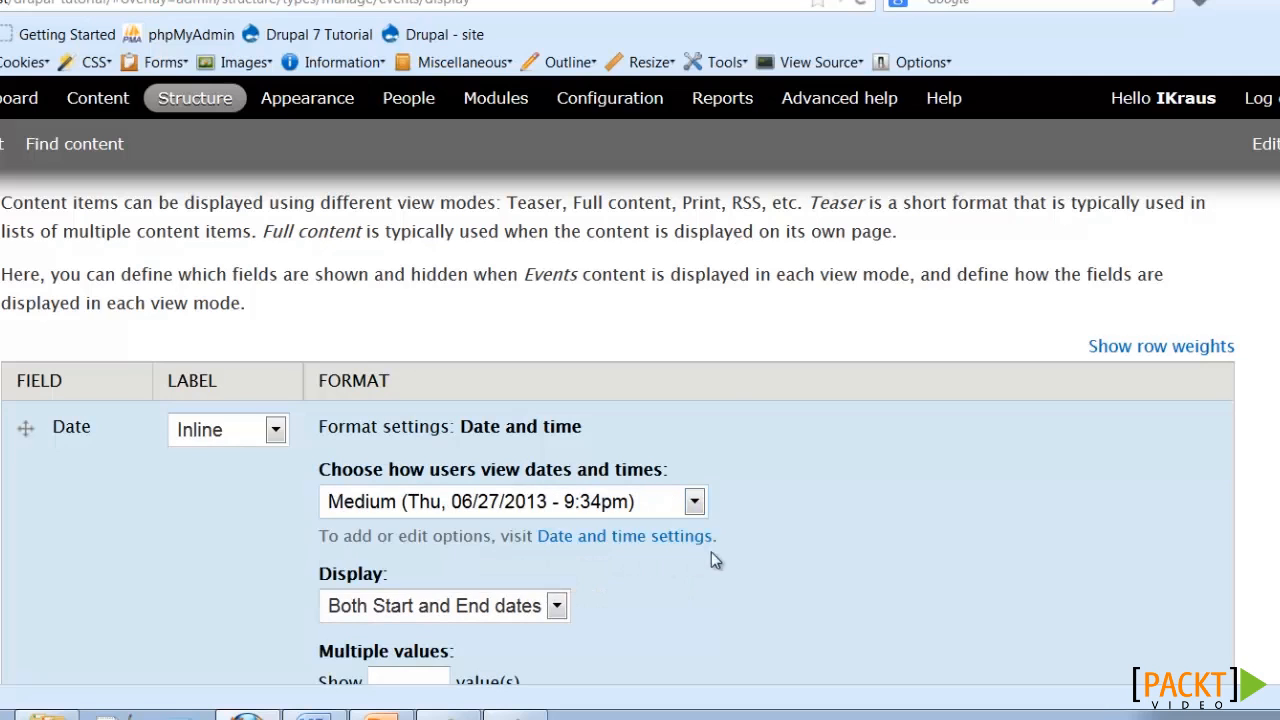
scroll(722, 557, "down", 5)
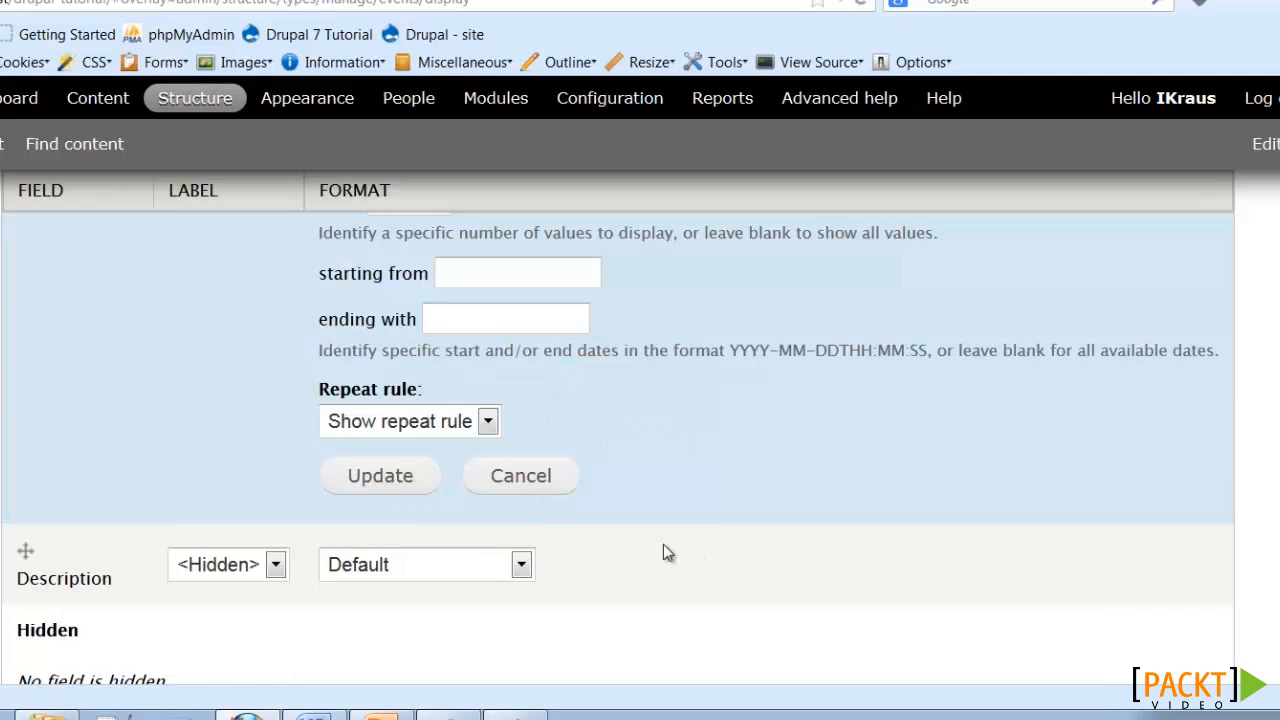
left_click(420, 488)
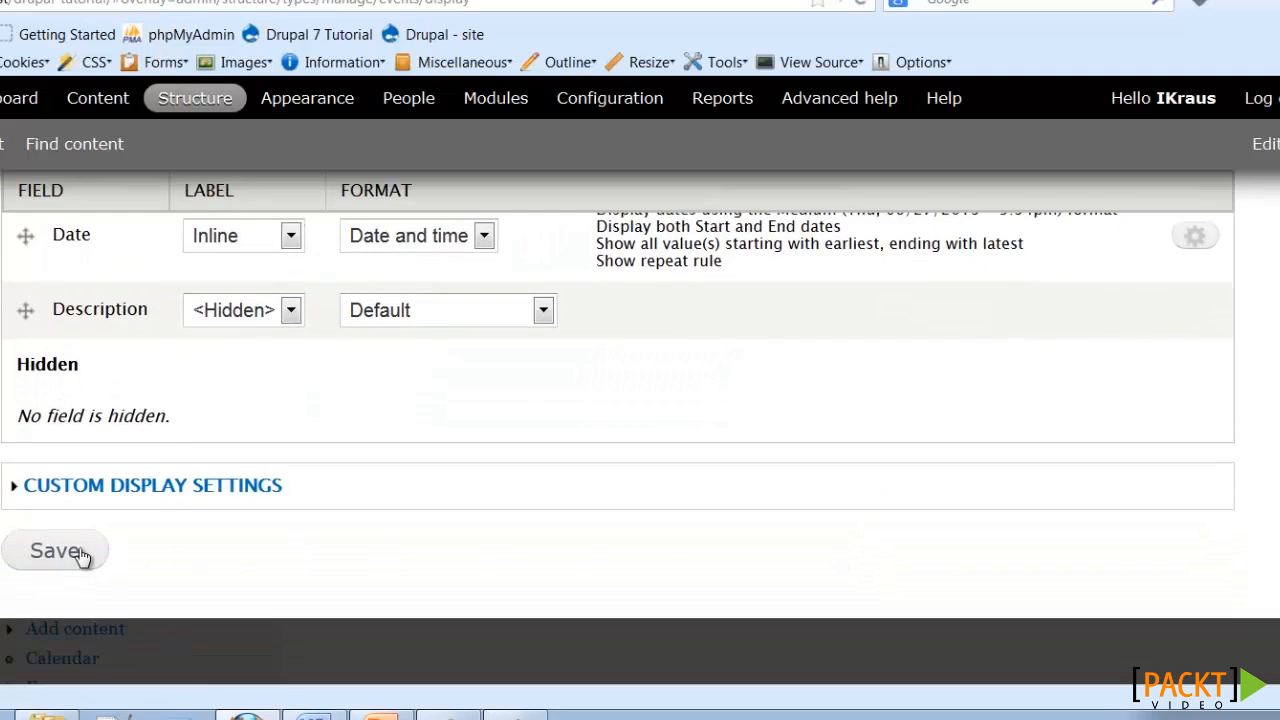
left_click(83, 557)
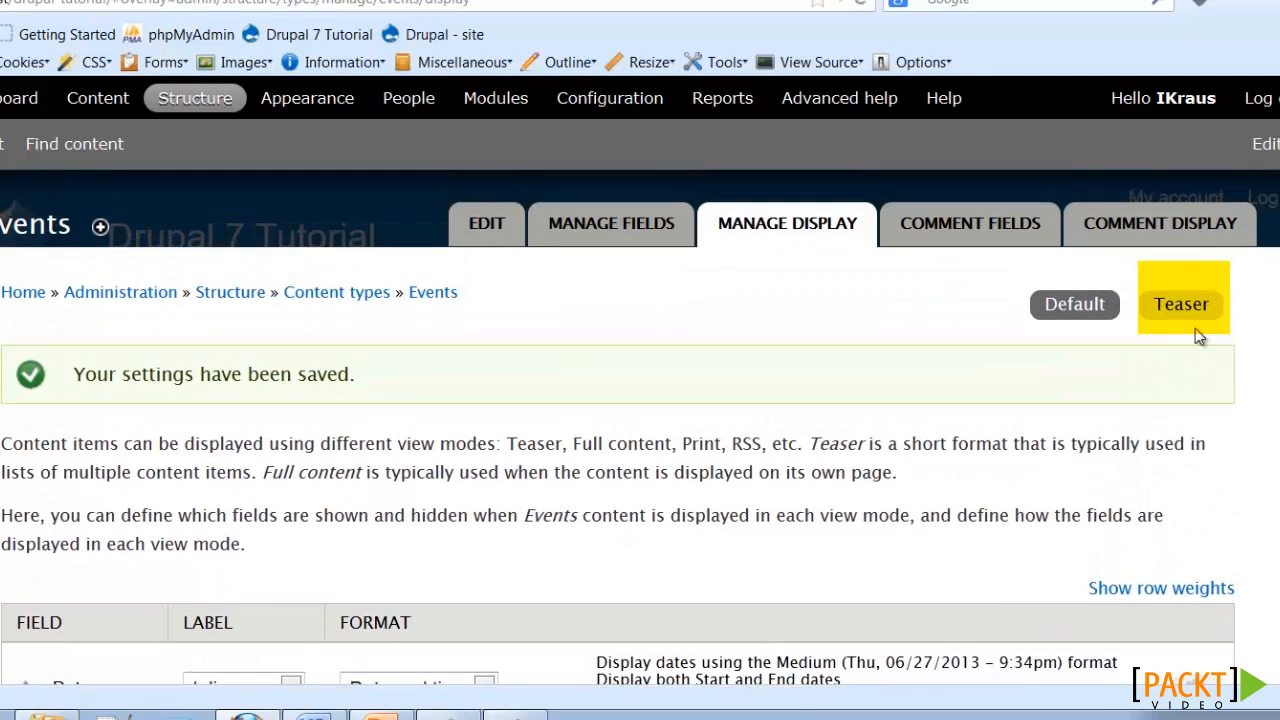
Save the Events content type's Teaser display with the Date label inline
left_click(1190, 318)
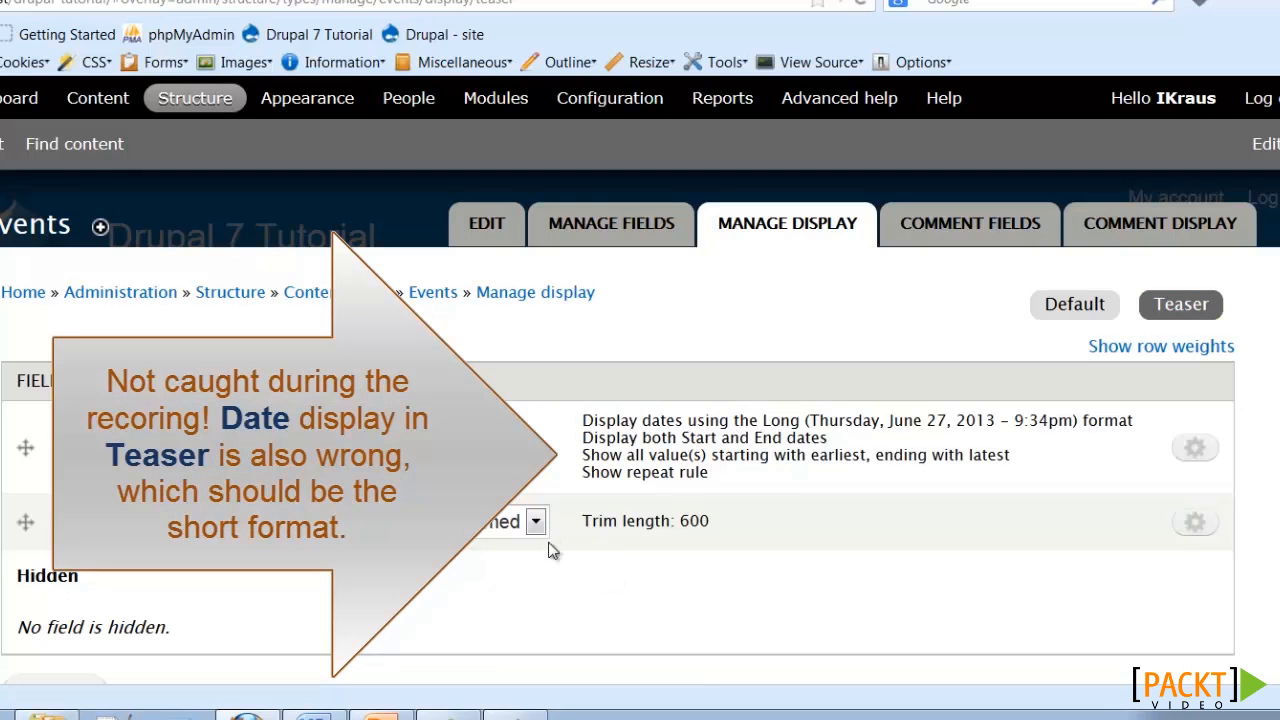
scroll(566, 604, "down", 3)
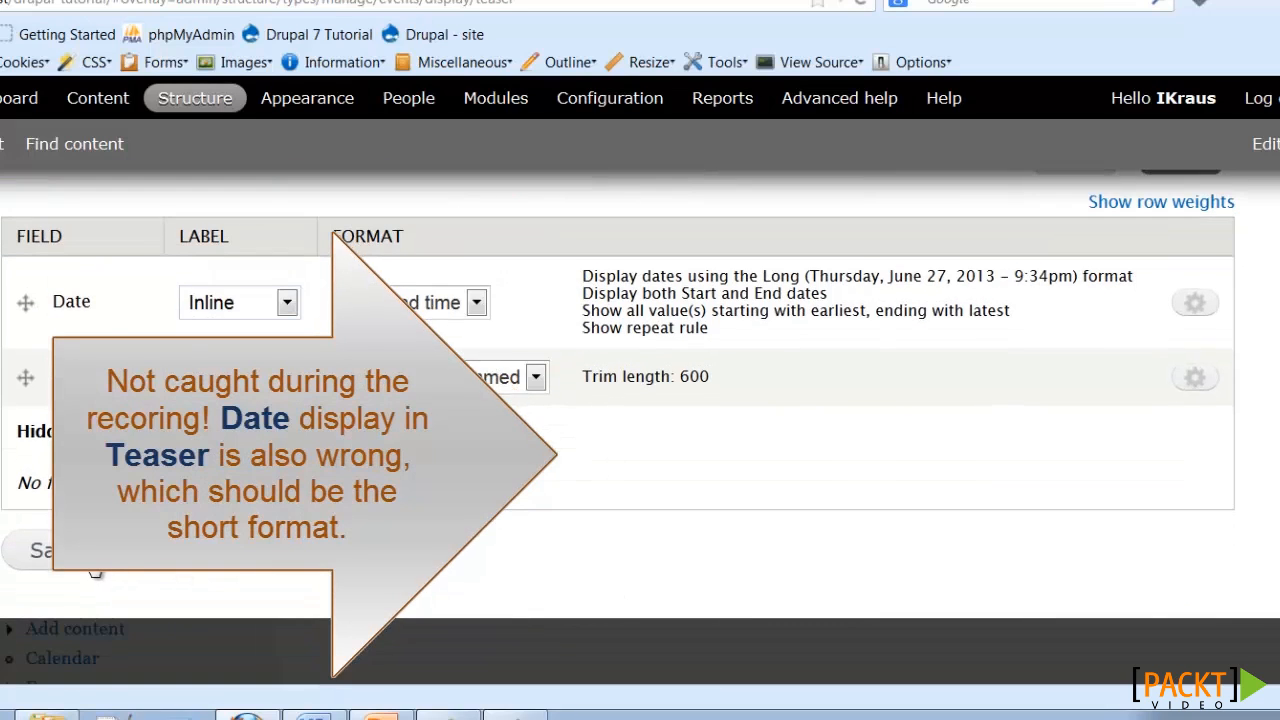
left_click(82, 564)
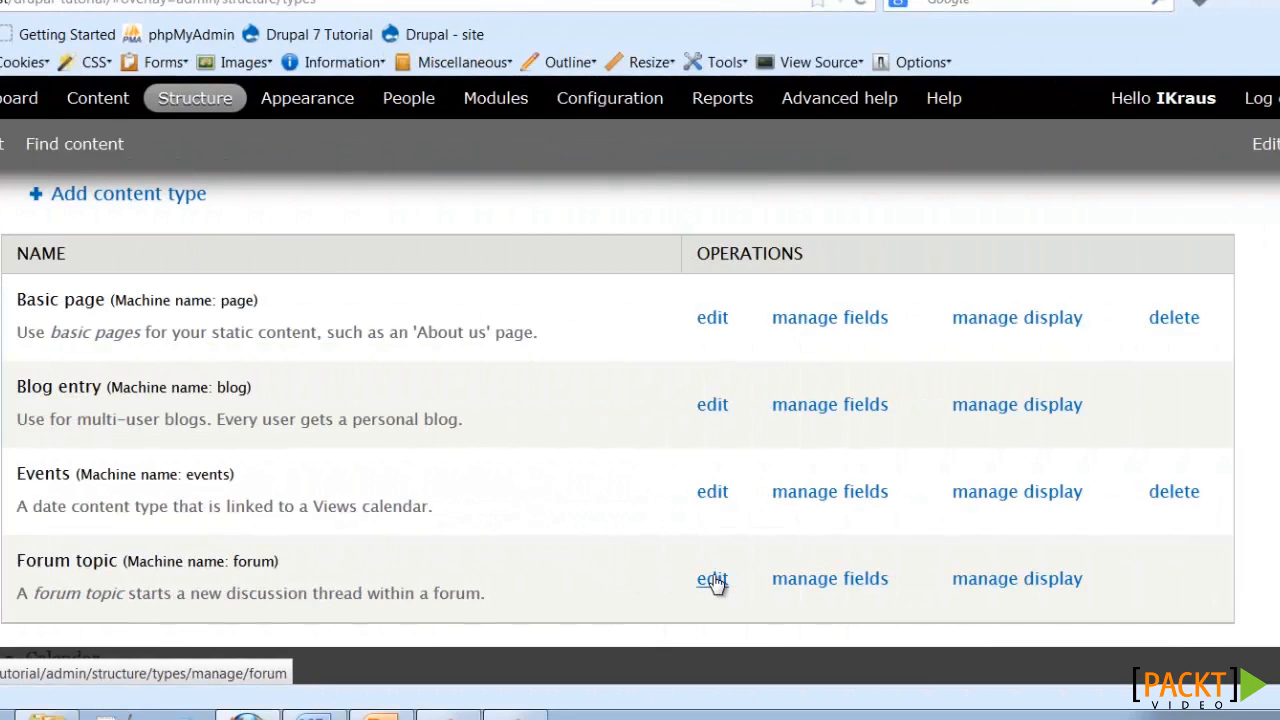
Edit the Forum topic content type's publishing options to turn off Published and turn on Create new revision, and save the content type
left_click(712, 580)
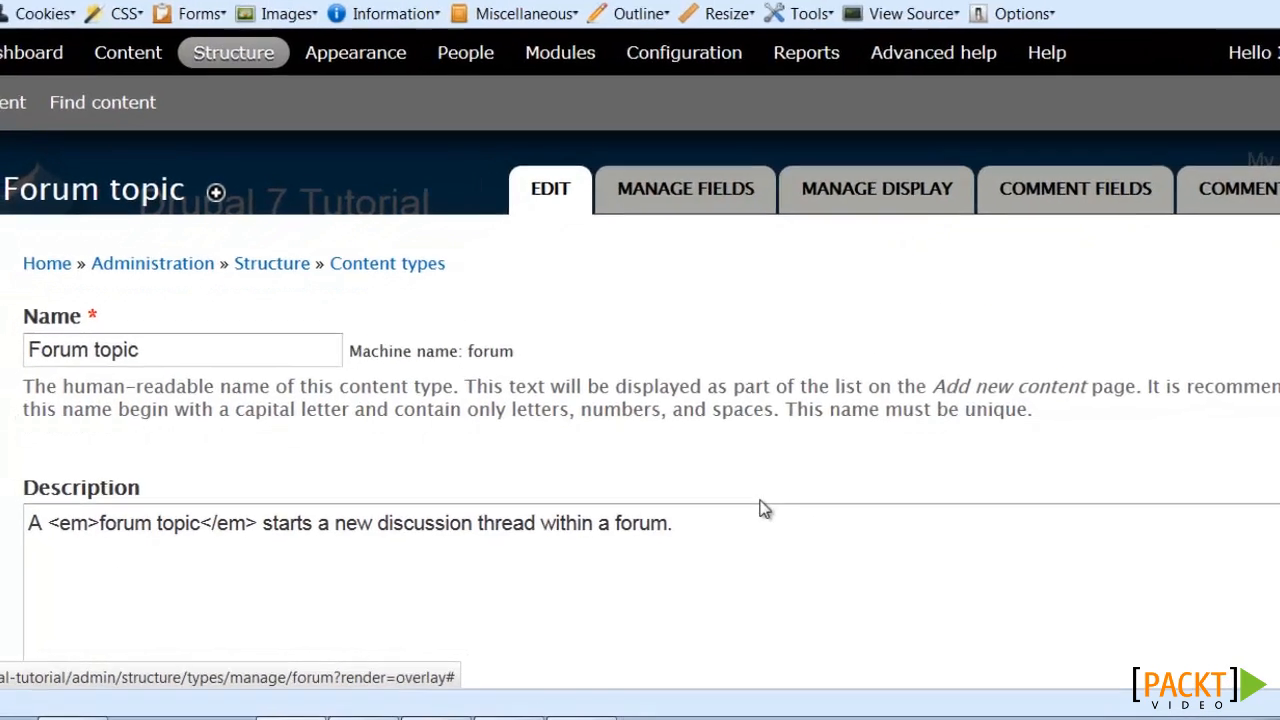
scroll(660, 438, "down", 5)
scroll(957, 377, "down", 3)
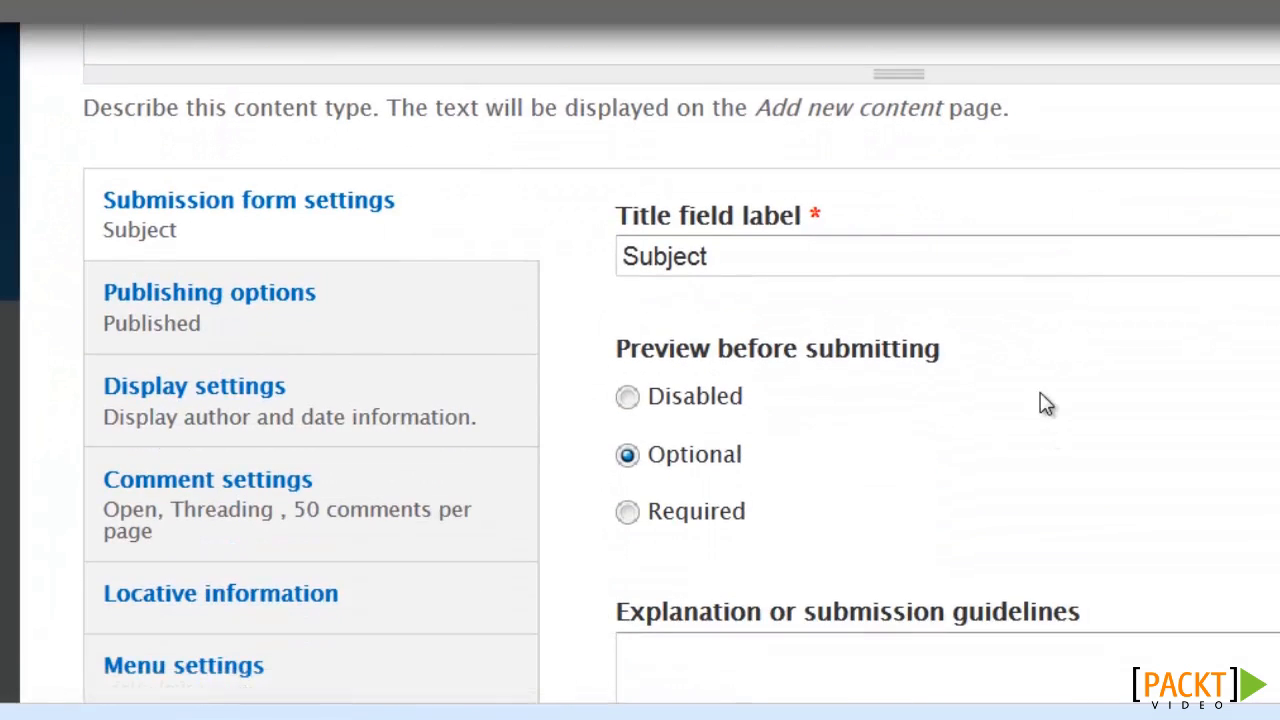
left_click(500, 337)
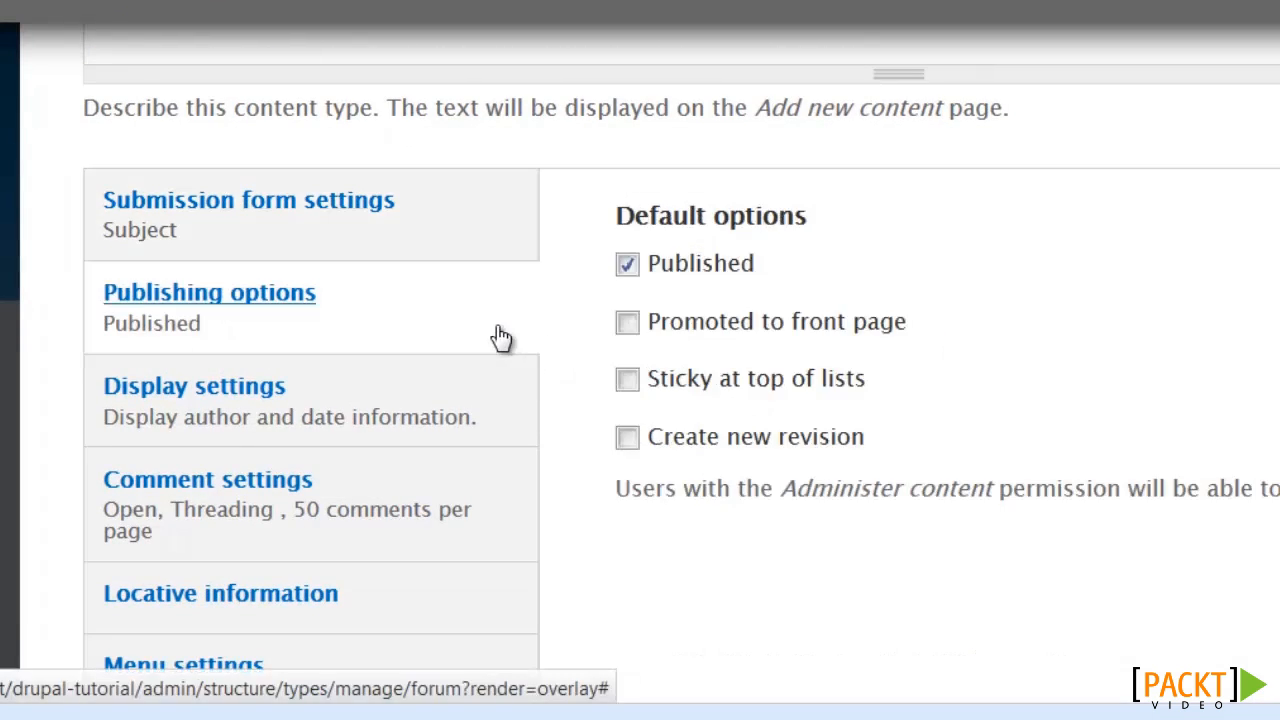
left_click(630, 266)
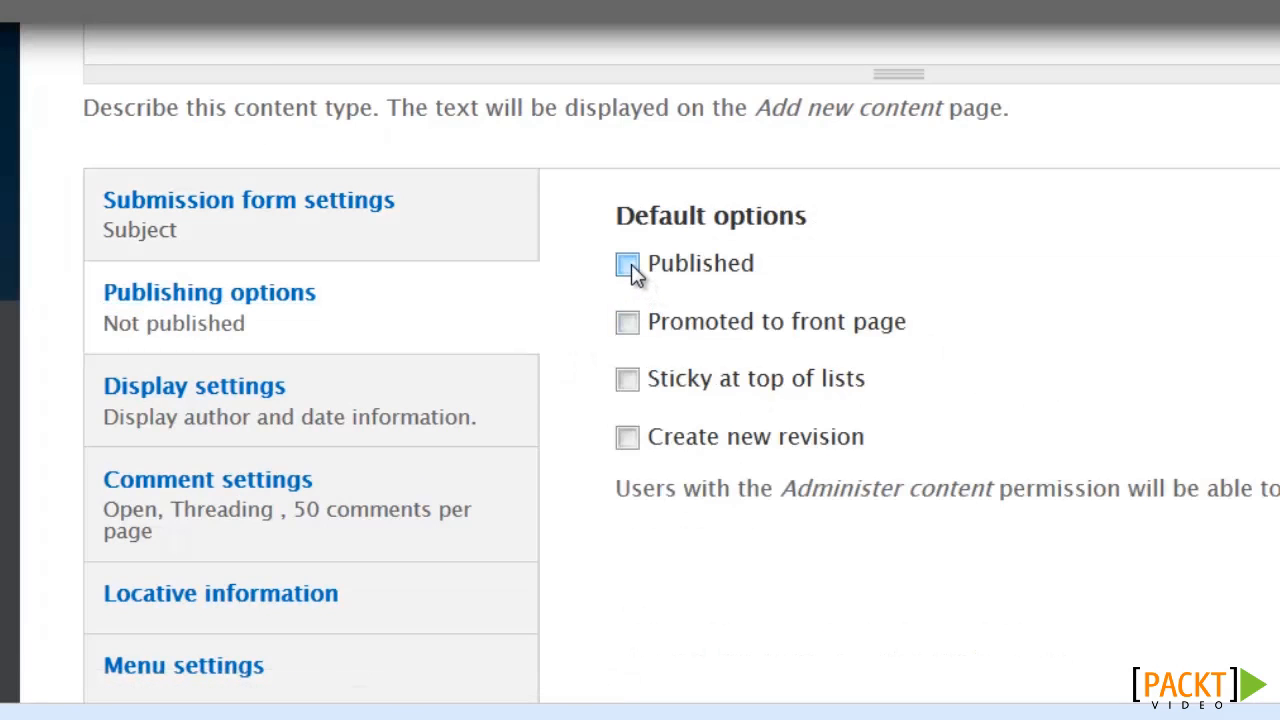
left_click(627, 439)
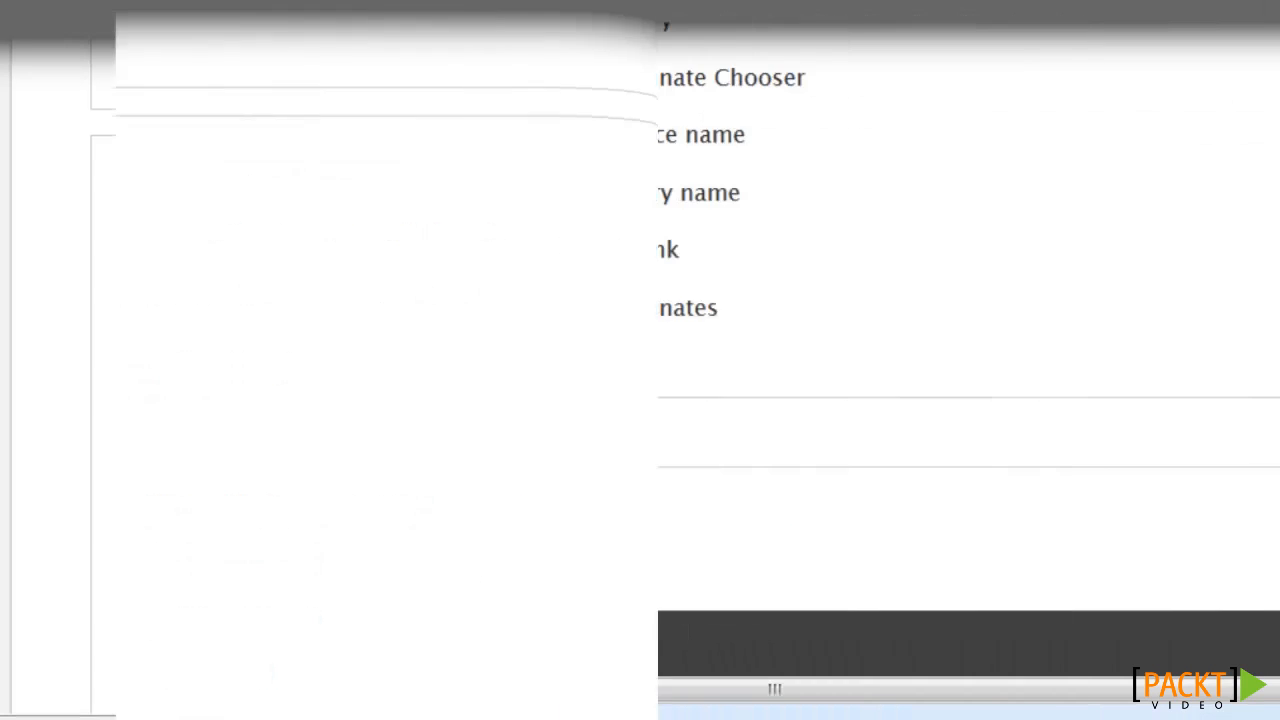
left_click(240, 527)
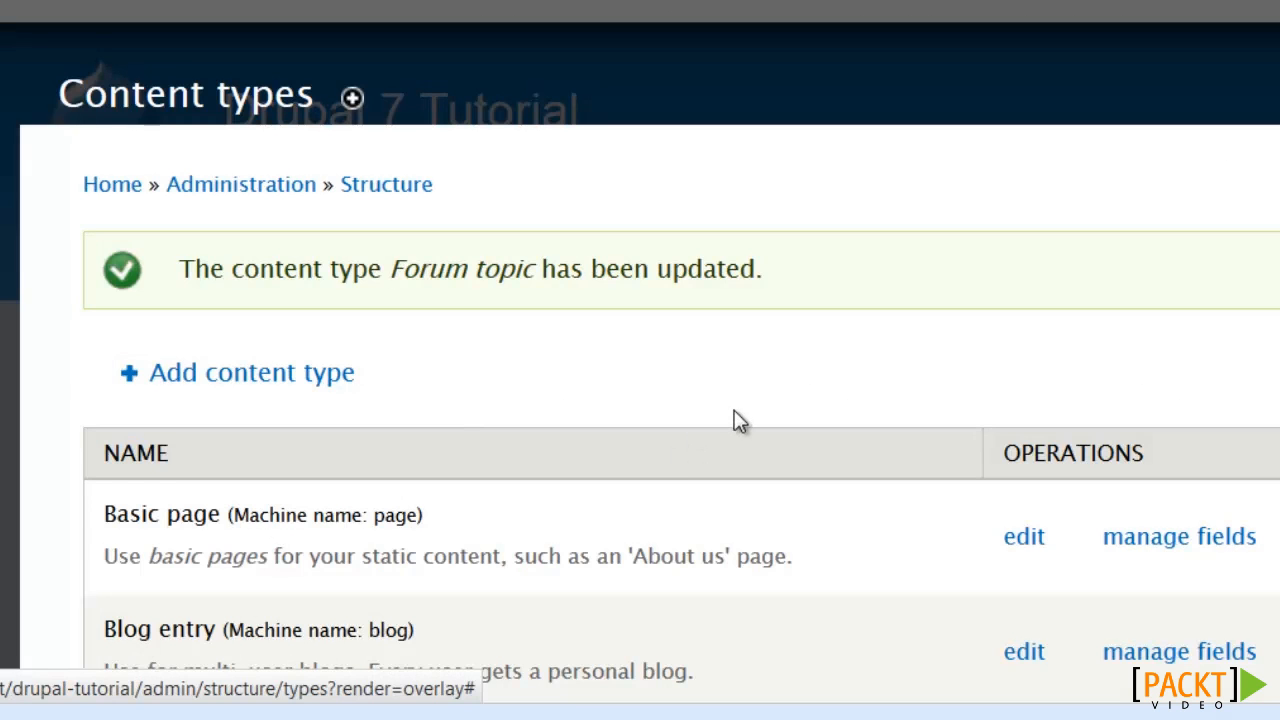
In the Forum topic's fields, define a new field labelled Screenshot Image with the Image field type
scroll(829, 379, "down", 3)
scroll(829, 379, "down", 1)
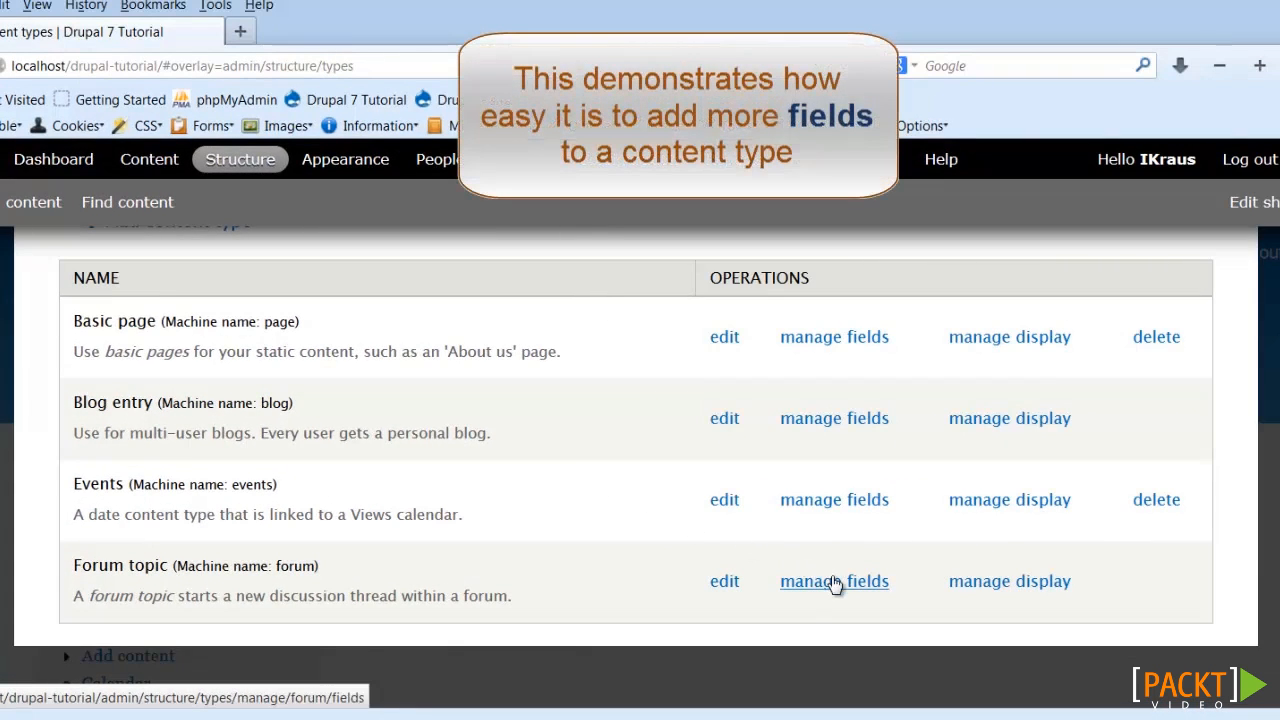
left_click(835, 583)
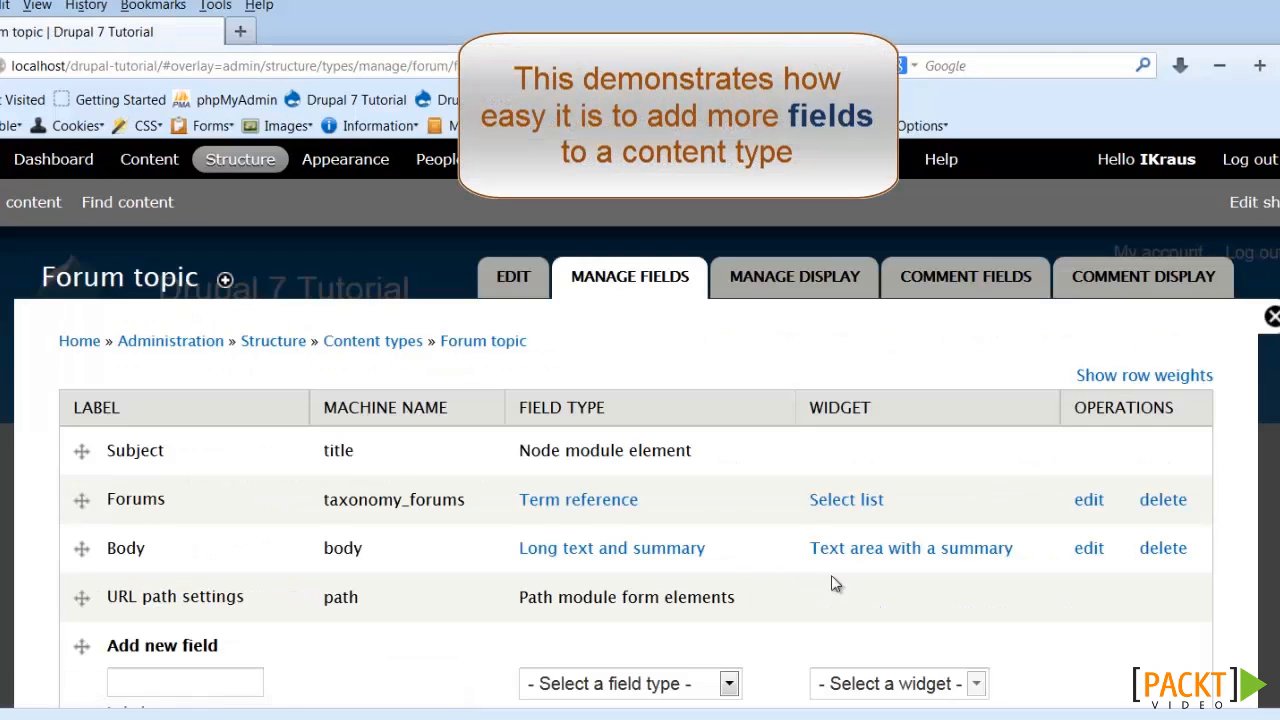
left_click(210, 683)
type("Screenshot Image")
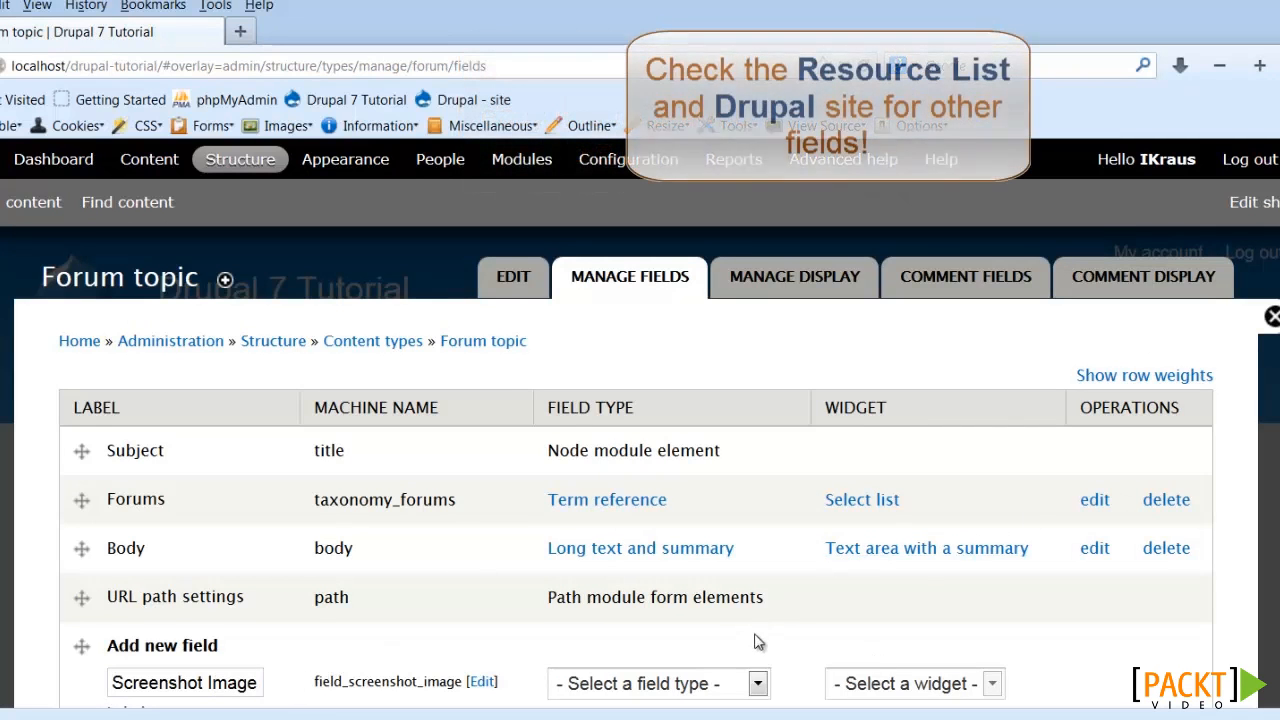
left_click(758, 684)
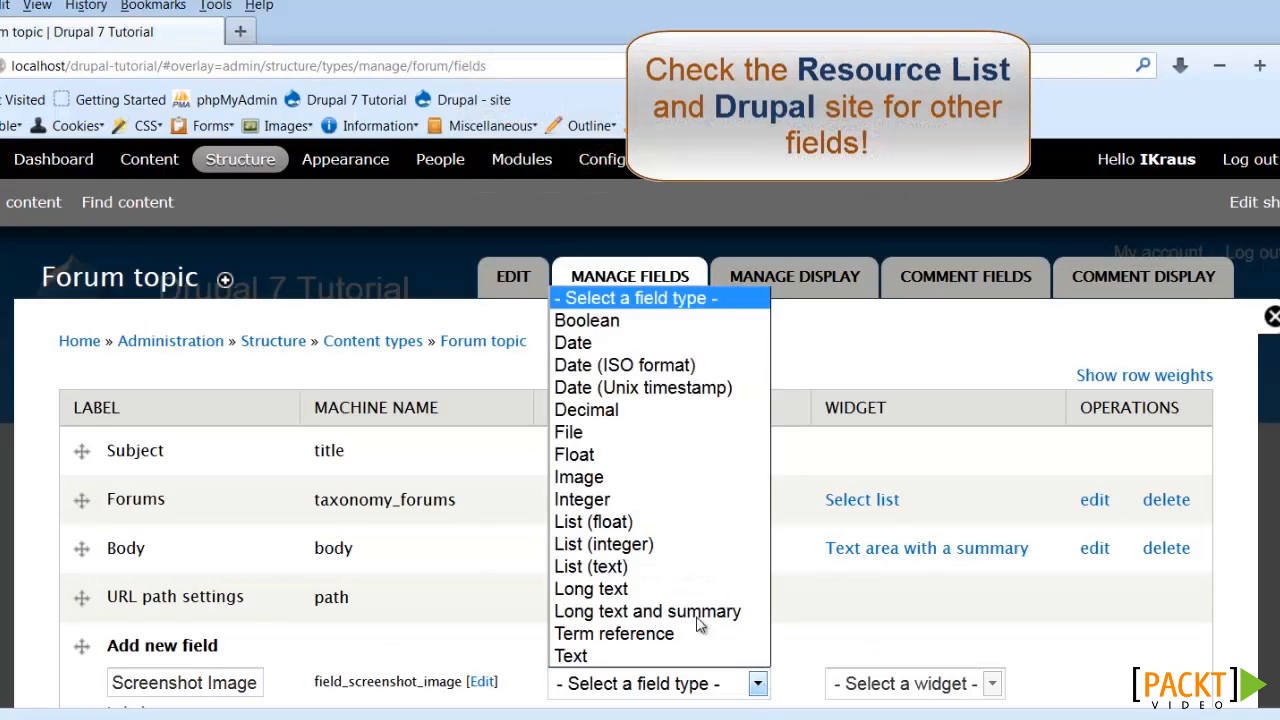
left_click(624, 478)
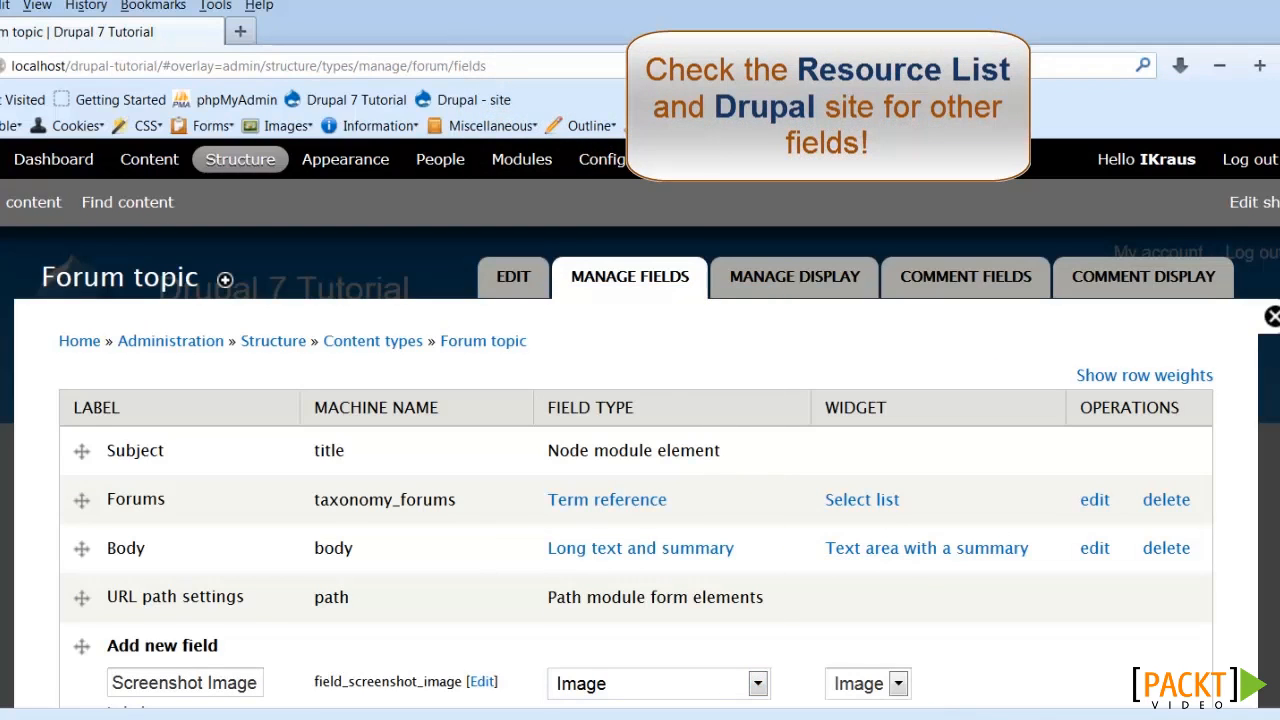
Choose the Image widget for the Screenshot Image field and save the new field
scroll(1084, 558, "down", 2)
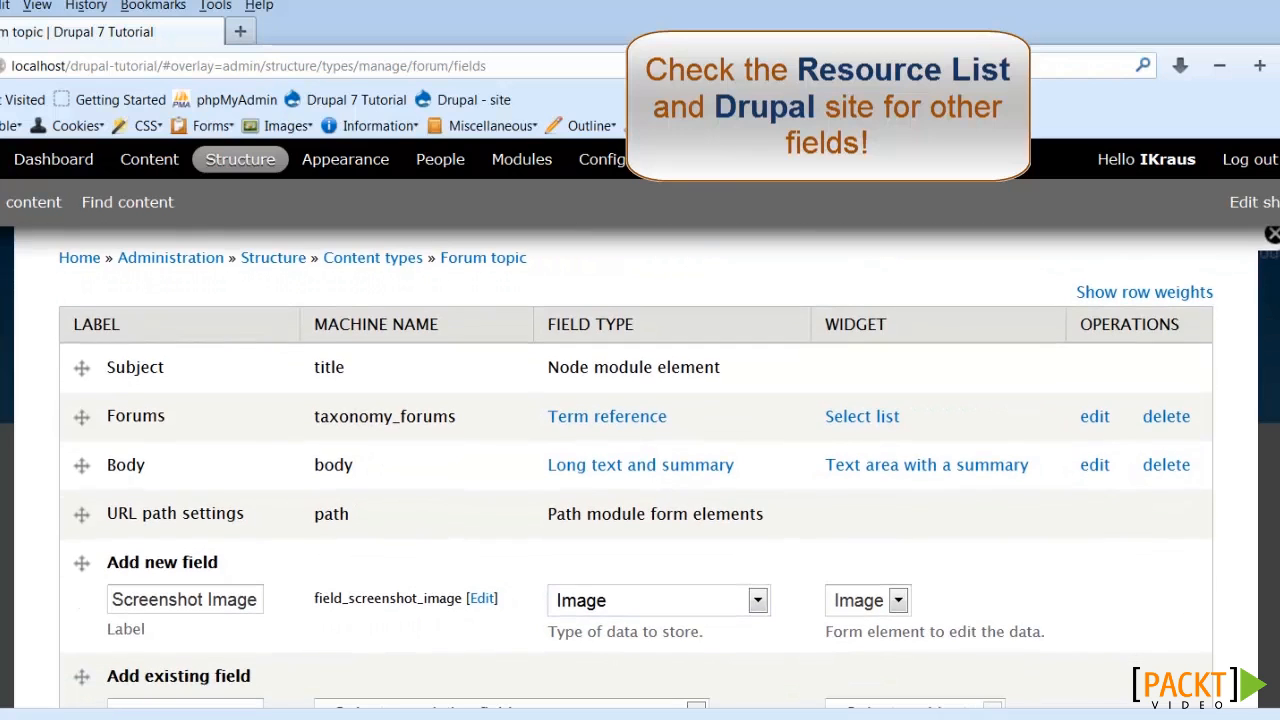
left_click(899, 601)
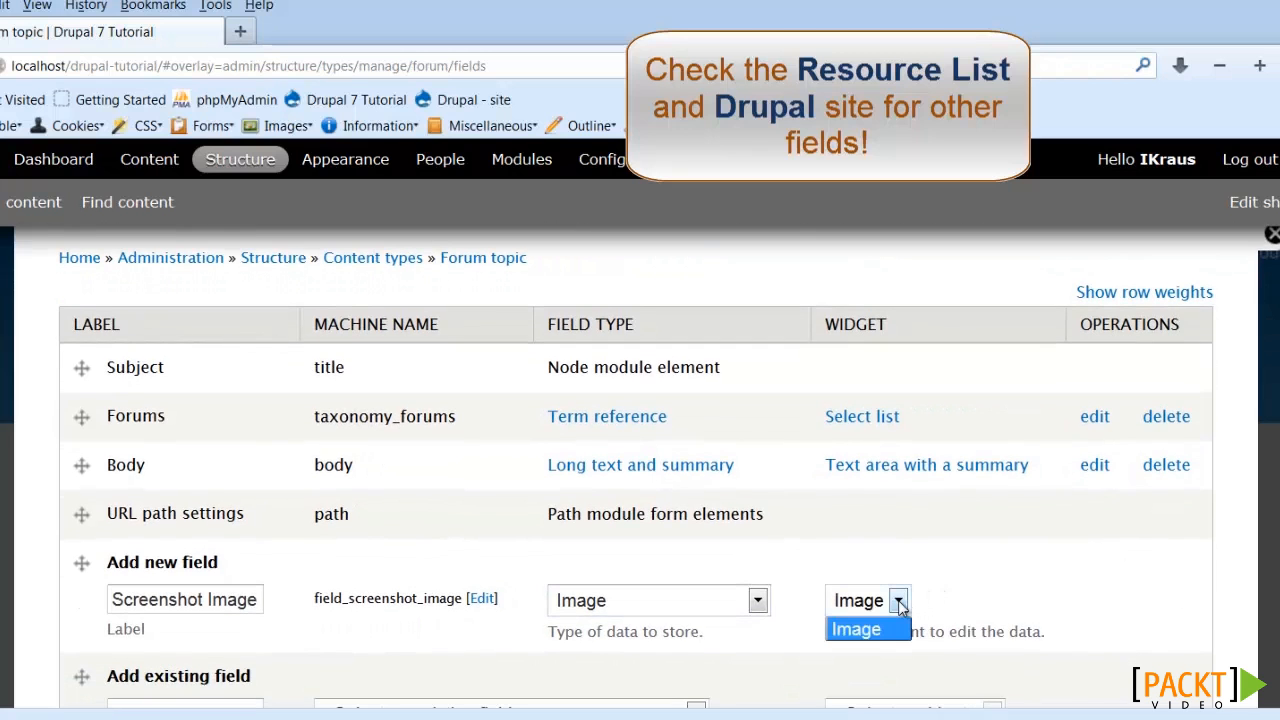
left_click(857, 626)
scroll(145, 545, "down", 4)
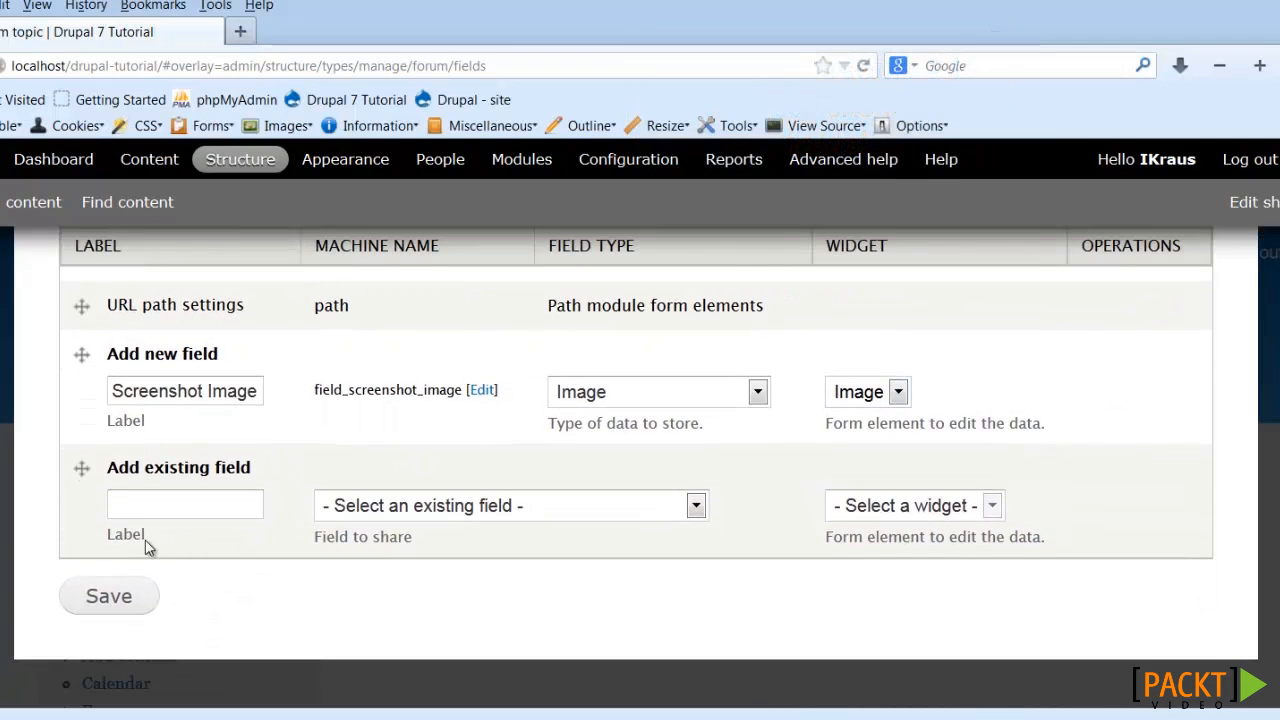
left_click(120, 597)
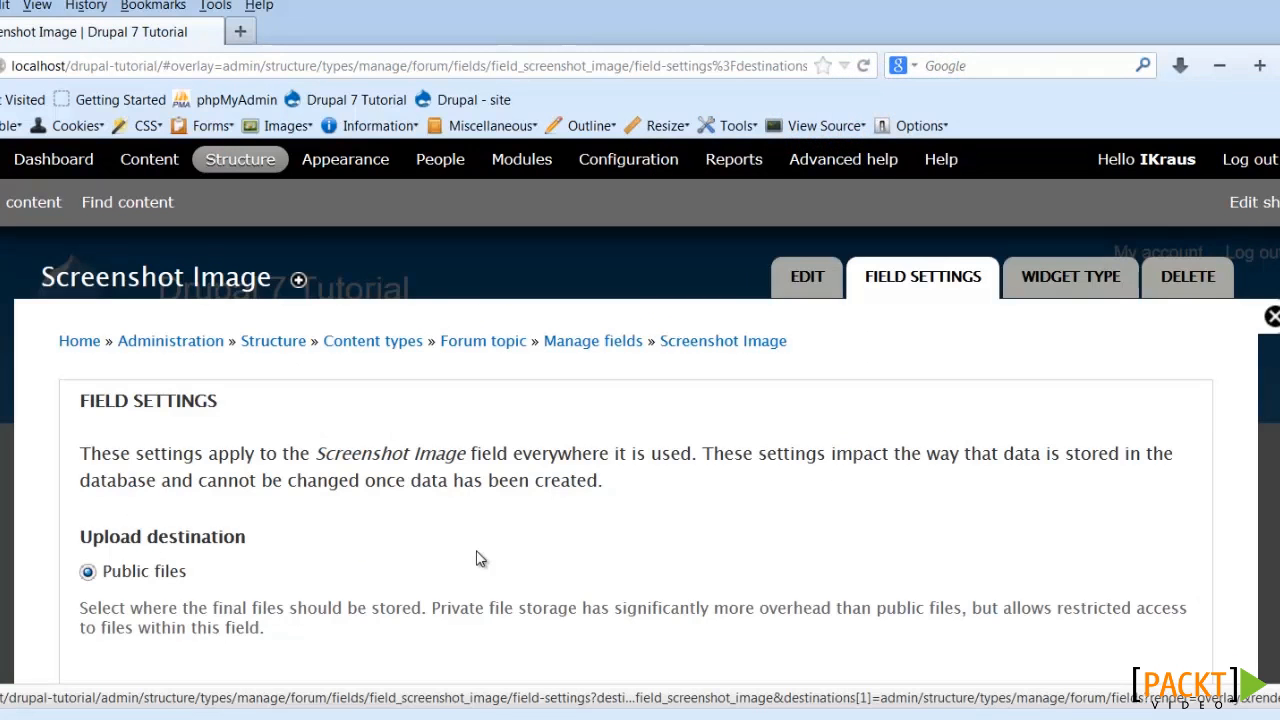
Save the Screenshot Image field settings with Public files as the upload destination and no default image
scroll(478, 558, "down", 3)
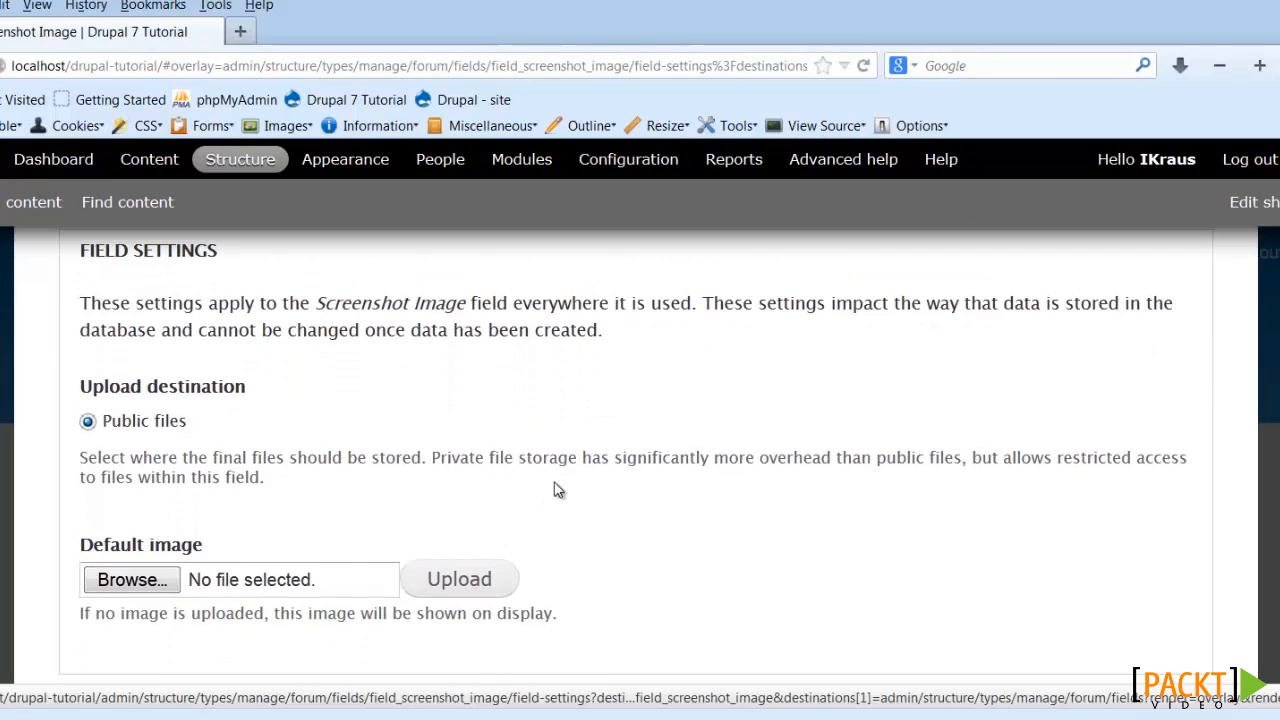
scroll(558, 490, "down", 3)
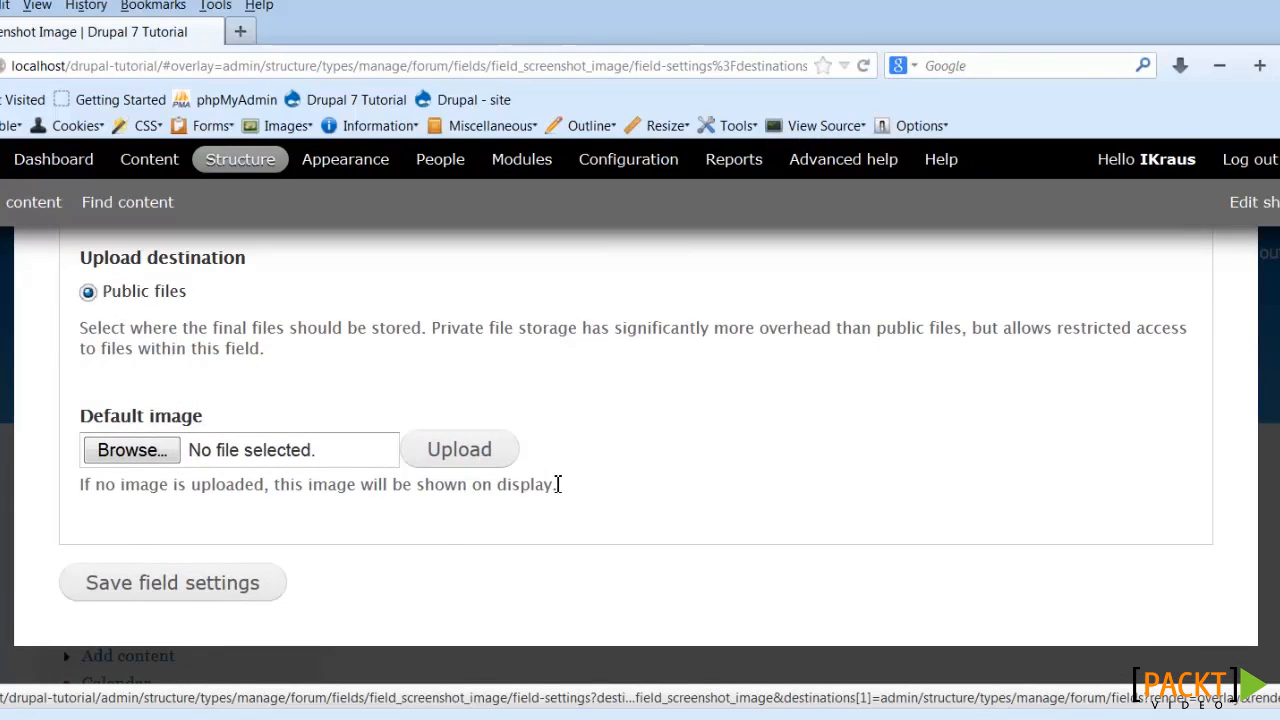
left_click(166, 586)
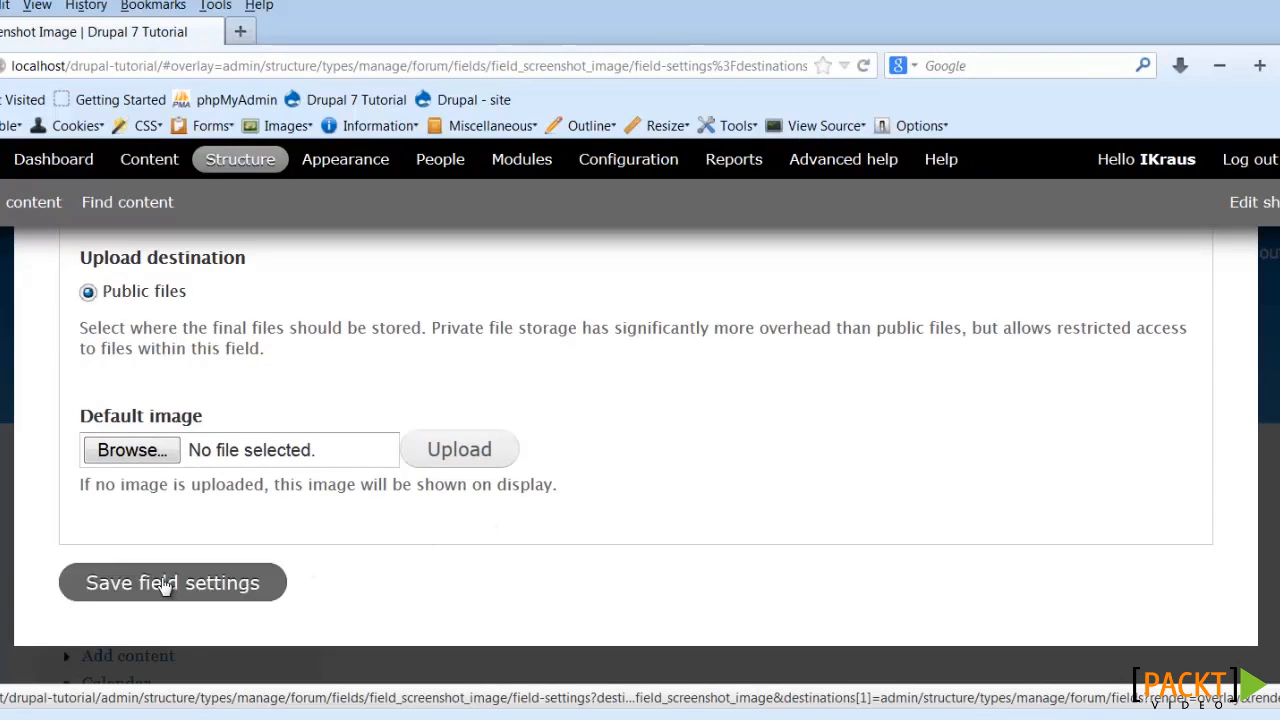
Begin the field's help text with "If you wish to attach a <strong>screenshot</strong> or other <strong>image</strong> to your post, do so here. The image"
left_click(432, 421)
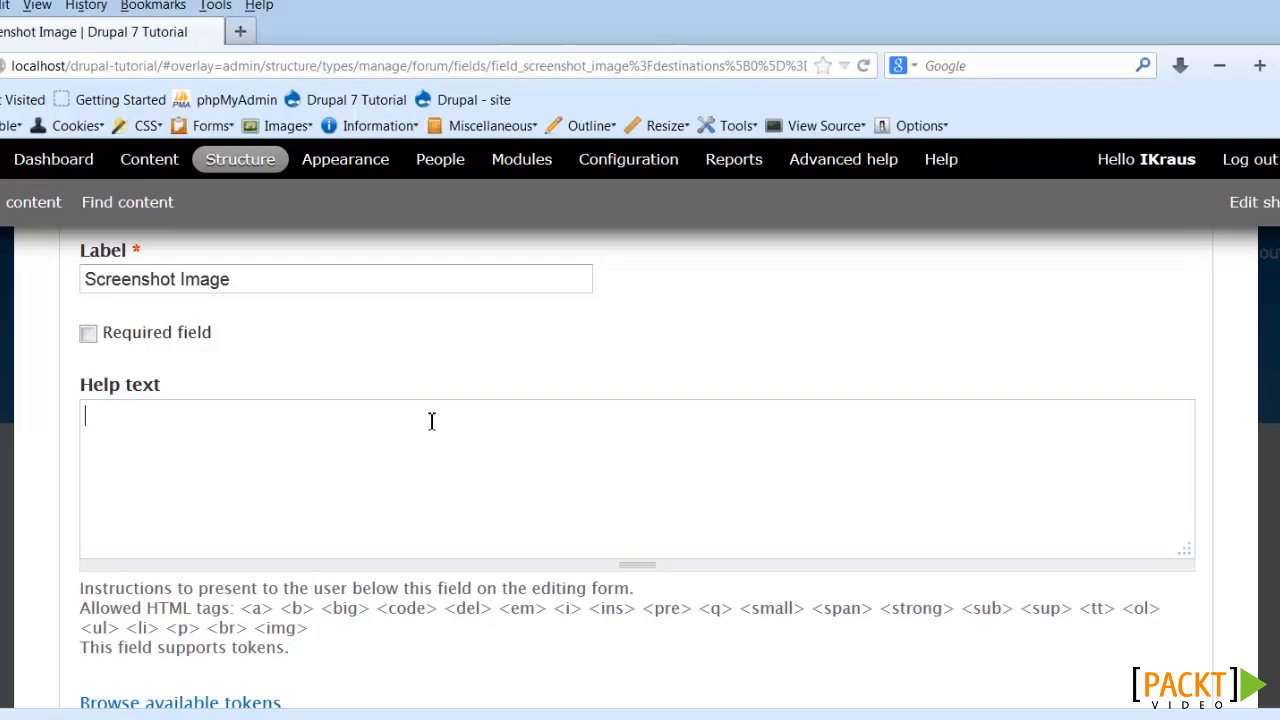
type("If you wish to attach a <strong>screenshot</strong> or other <strong>image</strong> to your post, do so here. The image will appear as a <strong>thumbnail</strong> within your post, with the full-sized image showing when someone clicks on it.")
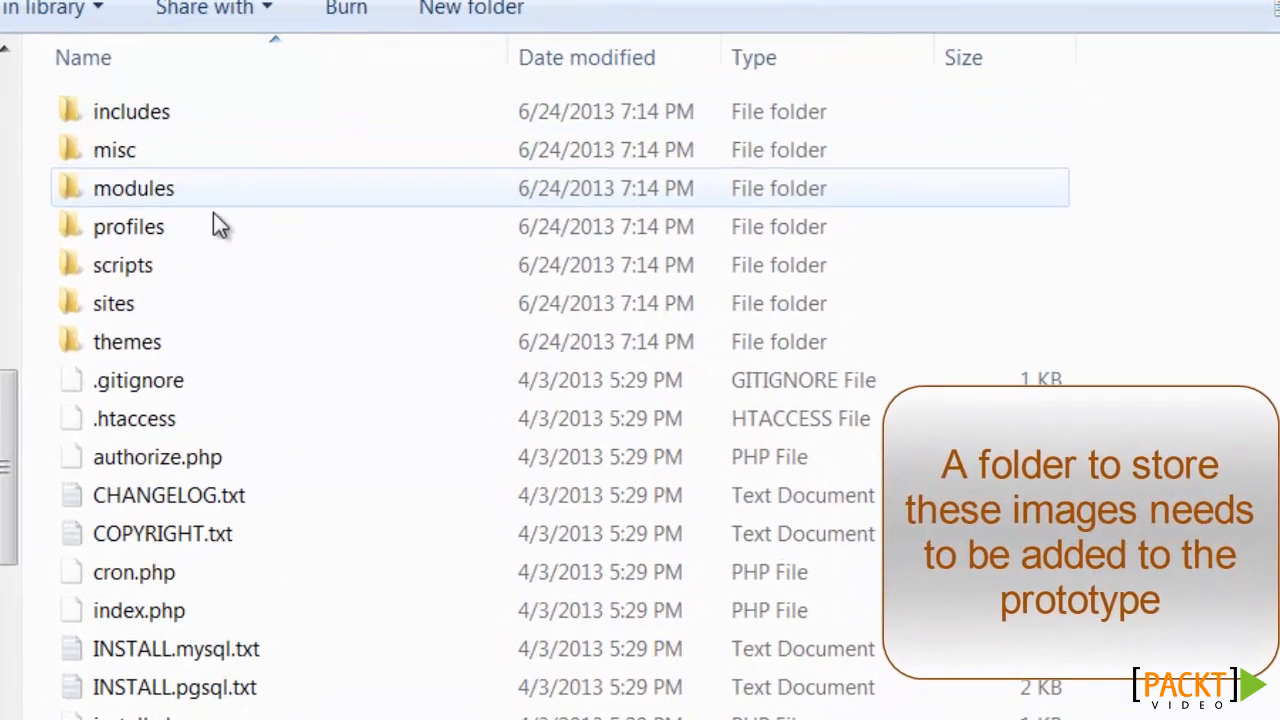
In Windows Explorer, create a folder named forum-images inside the drupal-tutorial site's sites/default/files folder
double_click(162, 308)
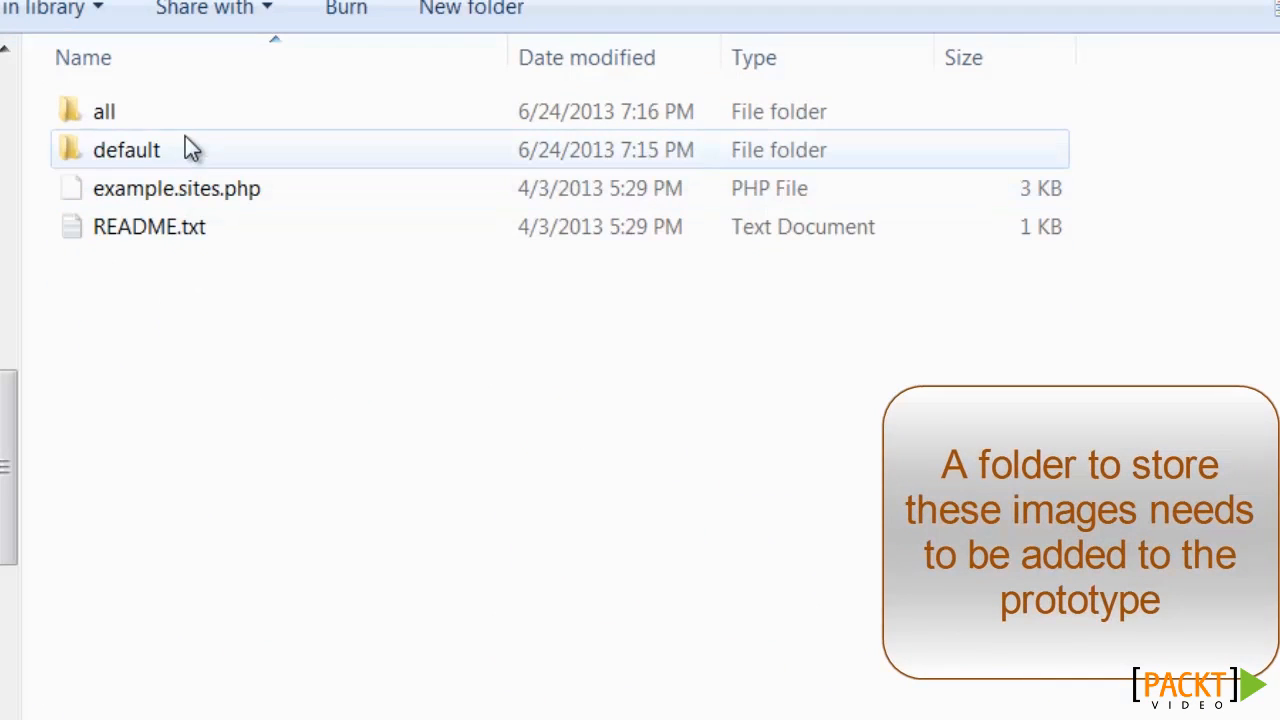
double_click(185, 148)
left_click(183, 110)
double_click(183, 110)
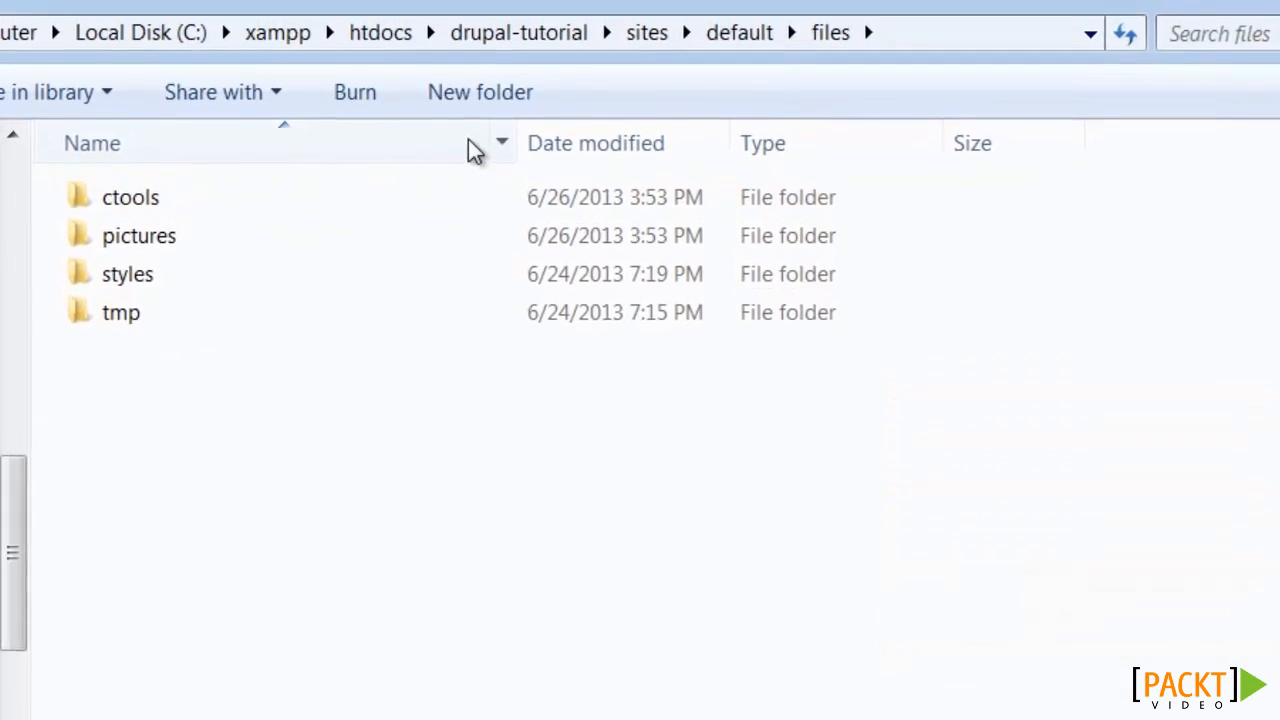
left_click(483, 100)
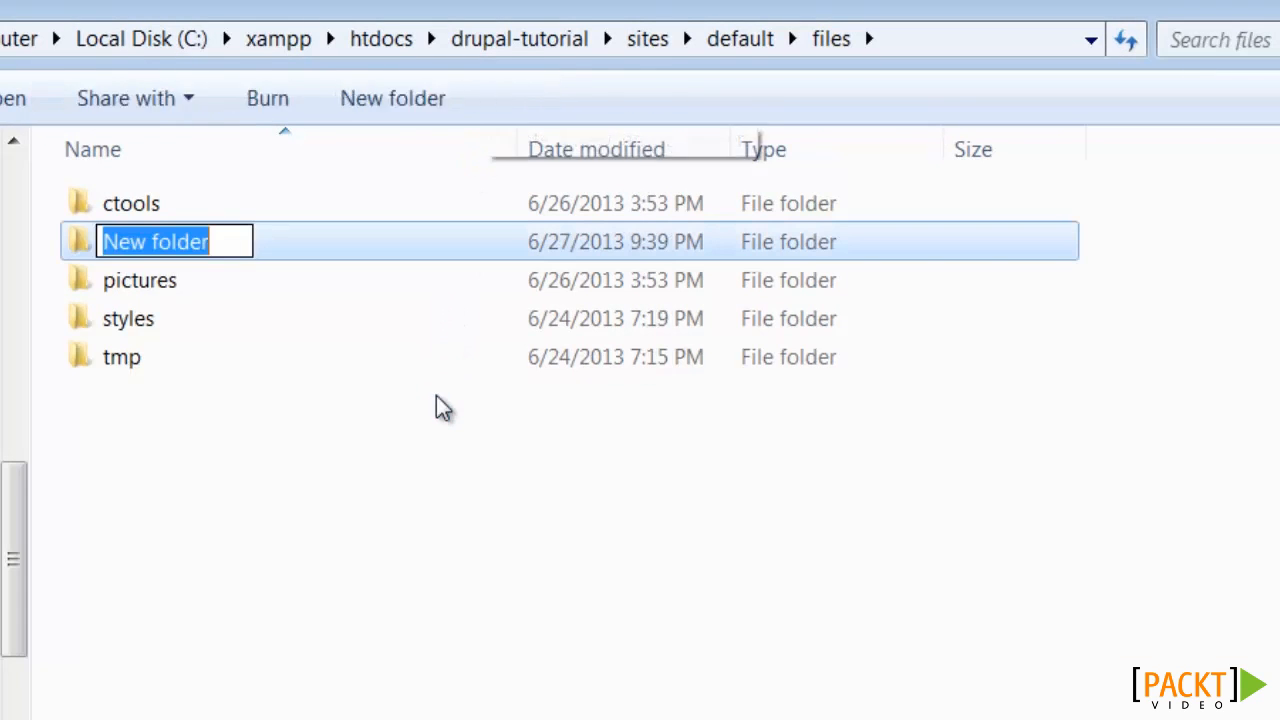
type("forum-images")
key("Return")
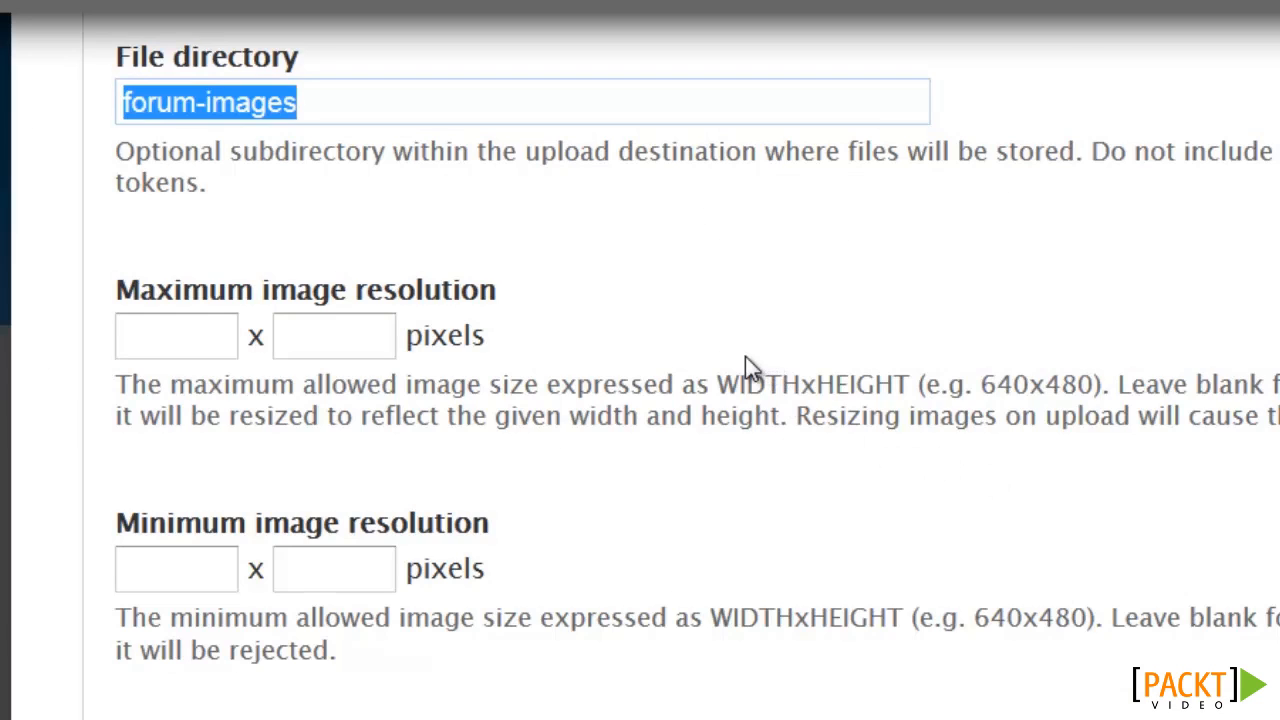
Back in Drupal, save the Screenshot Image settings with file directory forum-images, the thumbnail preview style and one value
scroll(745, 366, "down", 3)
scroll(745, 366, "down", 3)
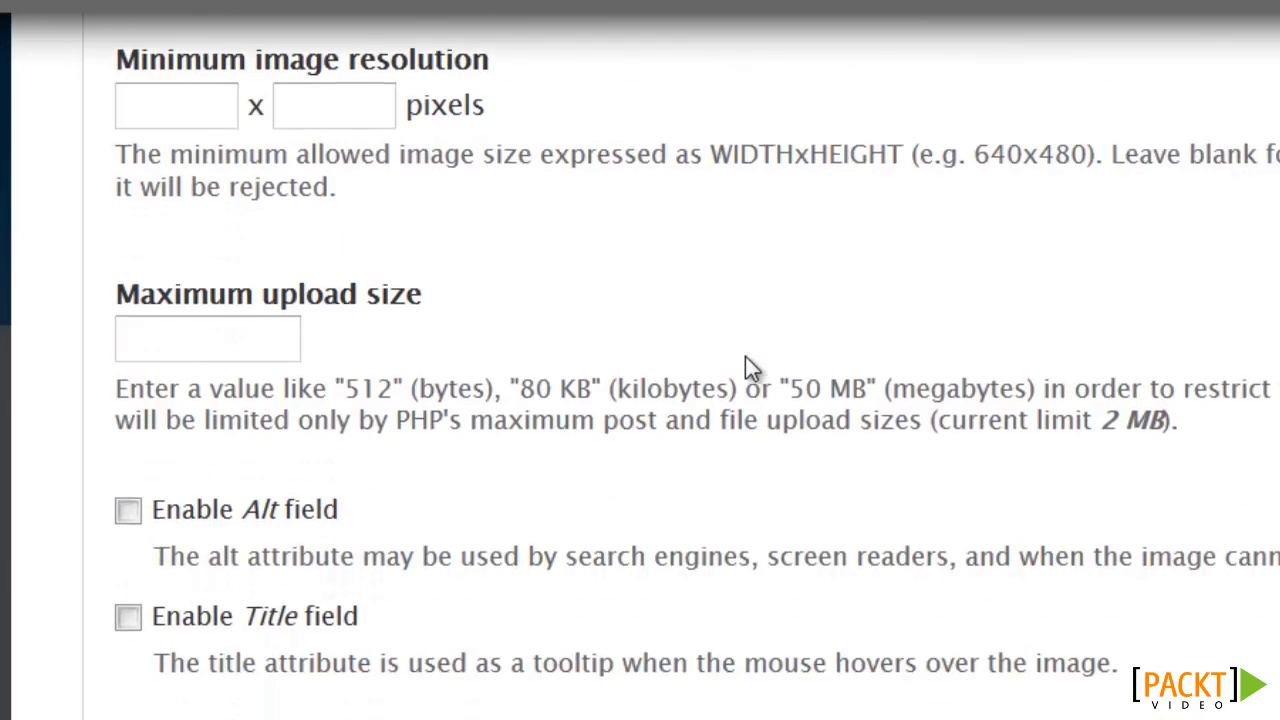
scroll(752, 366, "down", 1)
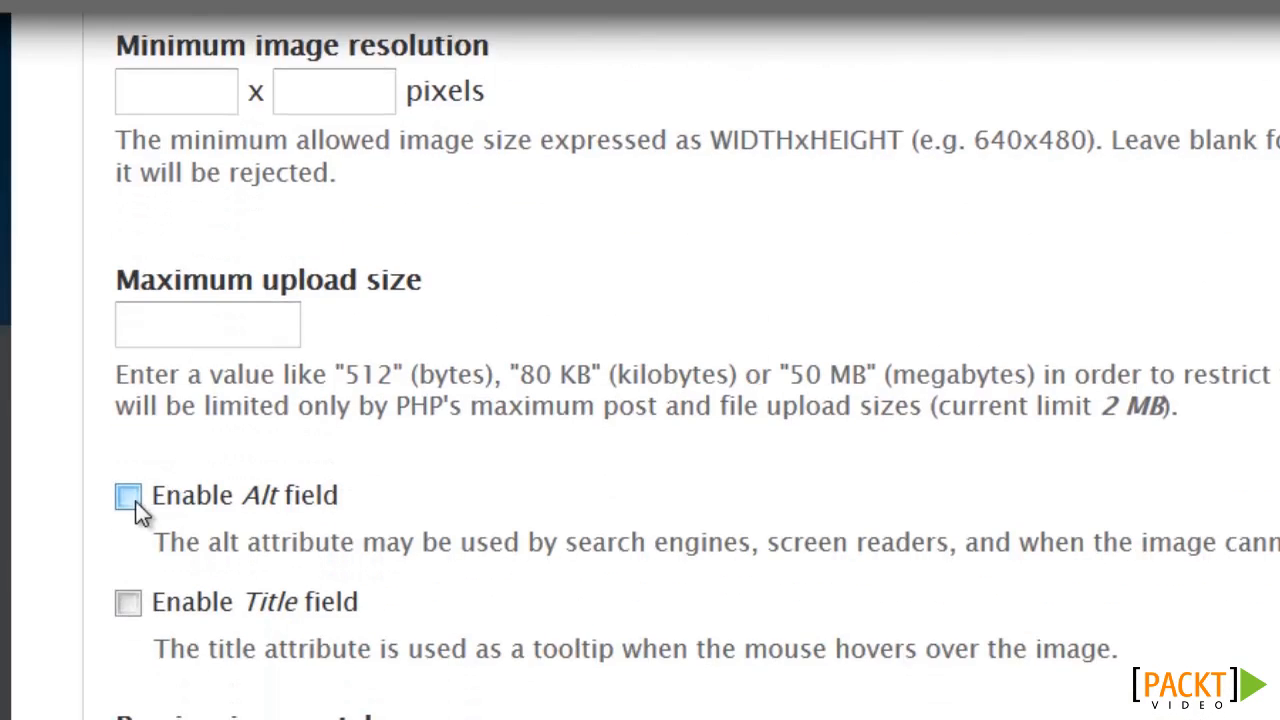
scroll(500, 475, "down", 5)
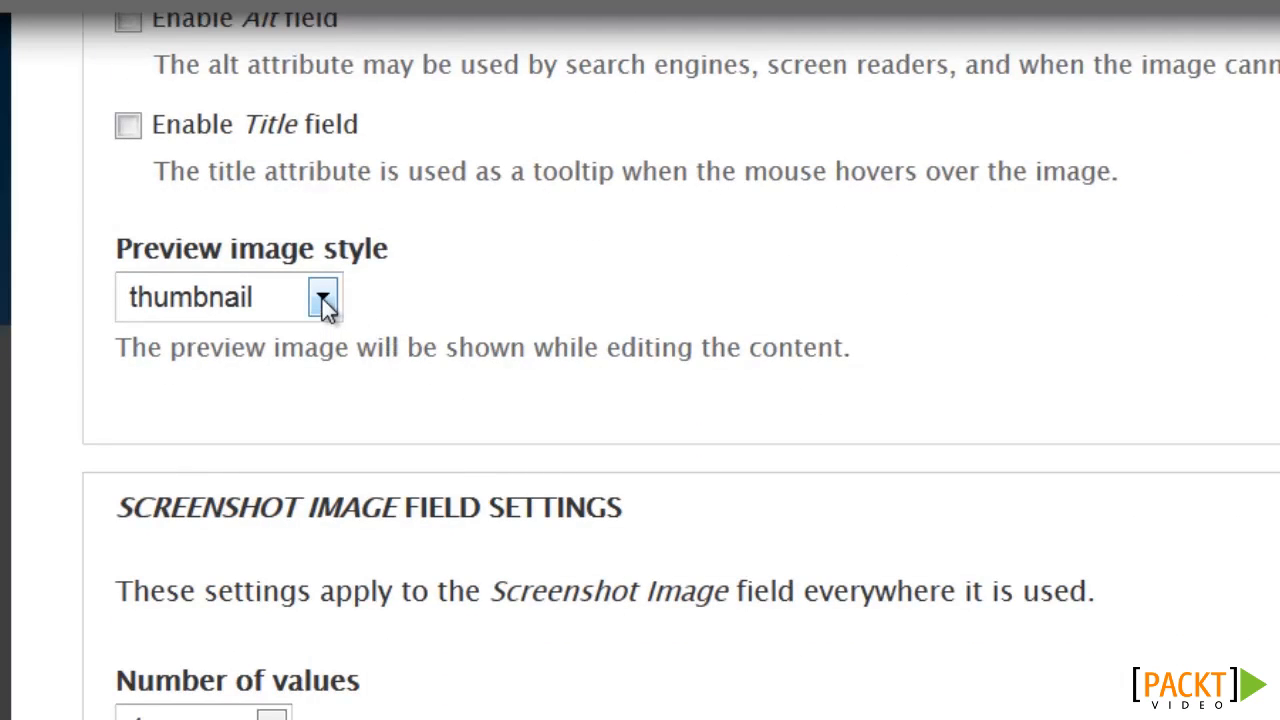
scroll(634, 349, "down", 3)
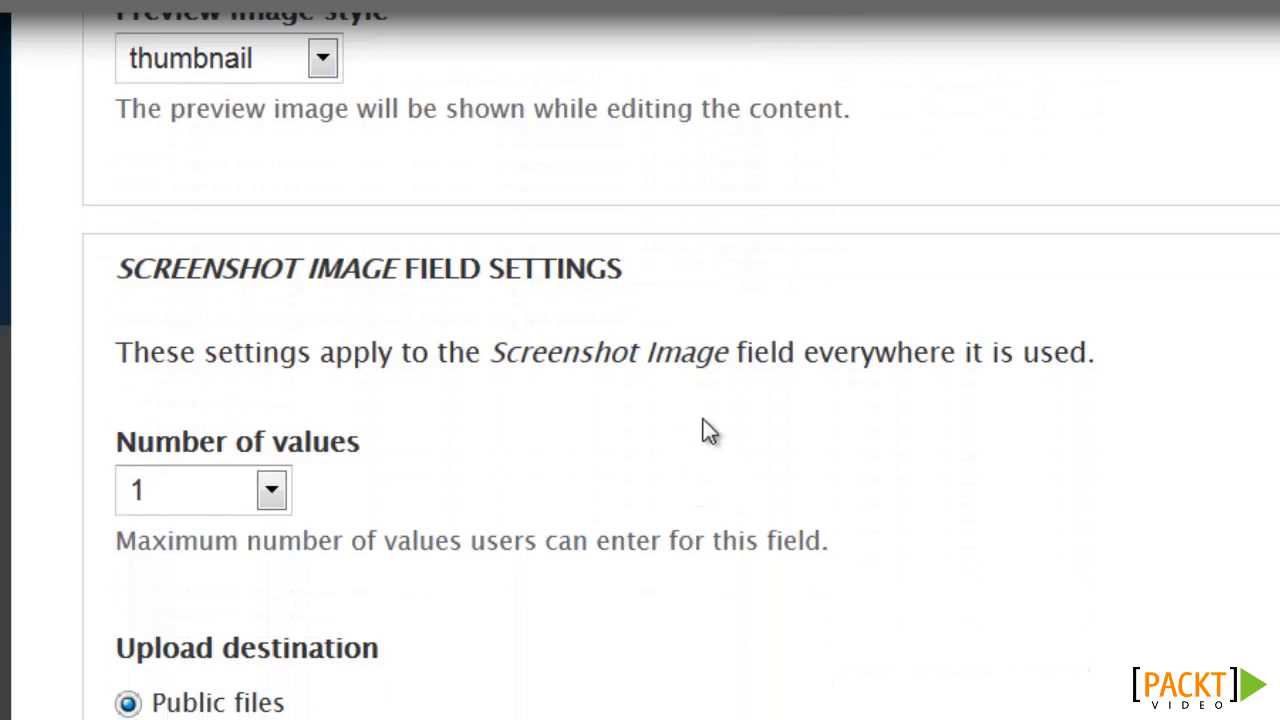
scroll(680, 400, "down", 5)
left_click(316, 690)
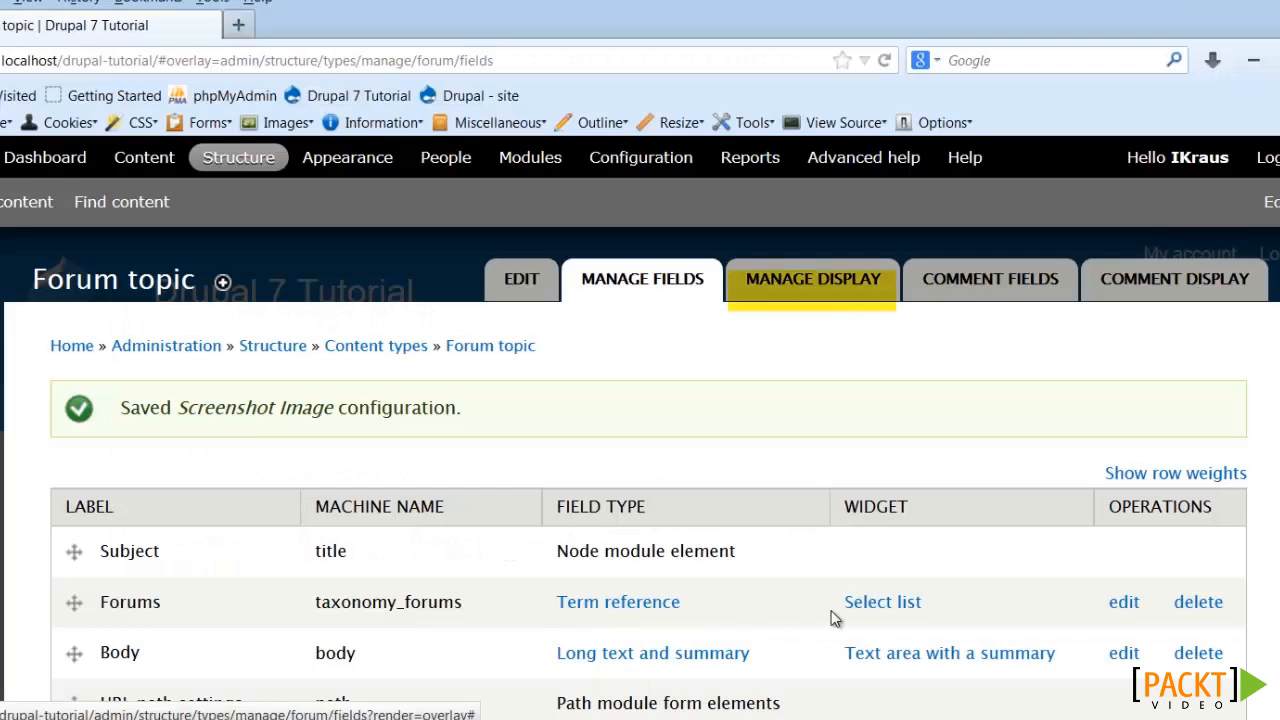
In the Forum topic's default display, give Screenshot Image an Inline label, the thumbnail image style and a link to File, and save
left_click(868, 292)
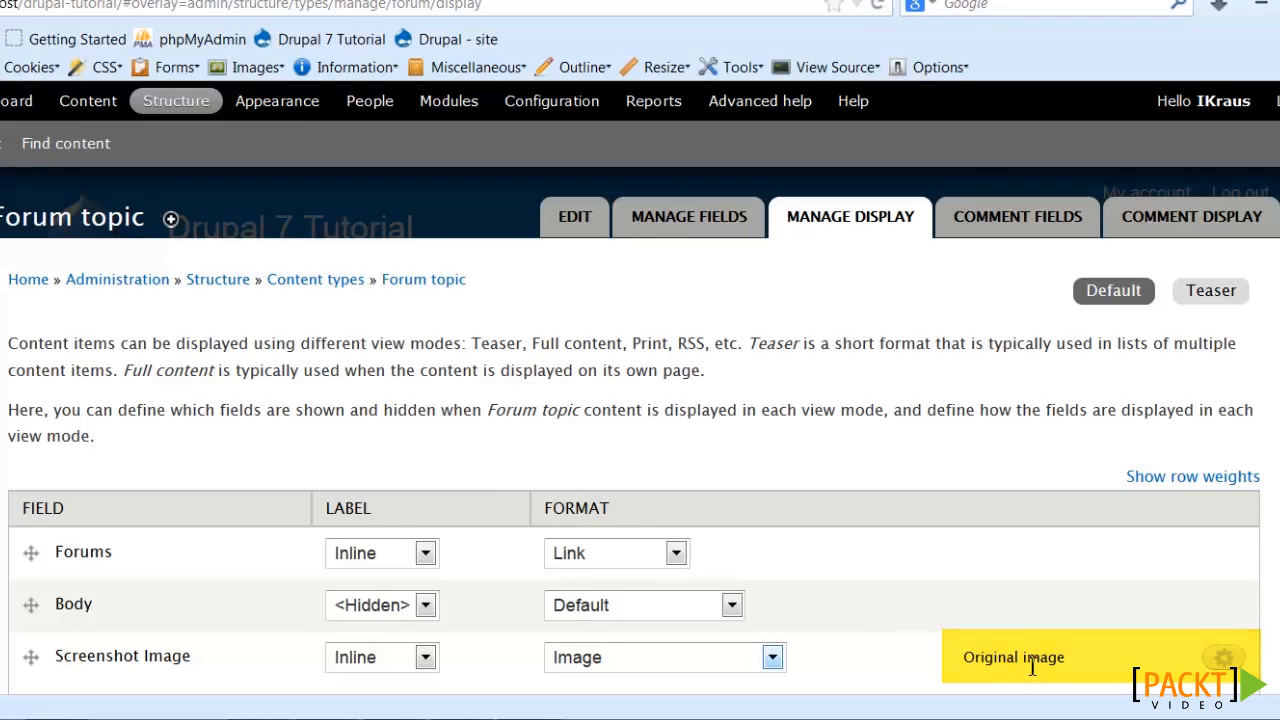
left_click(1221, 660)
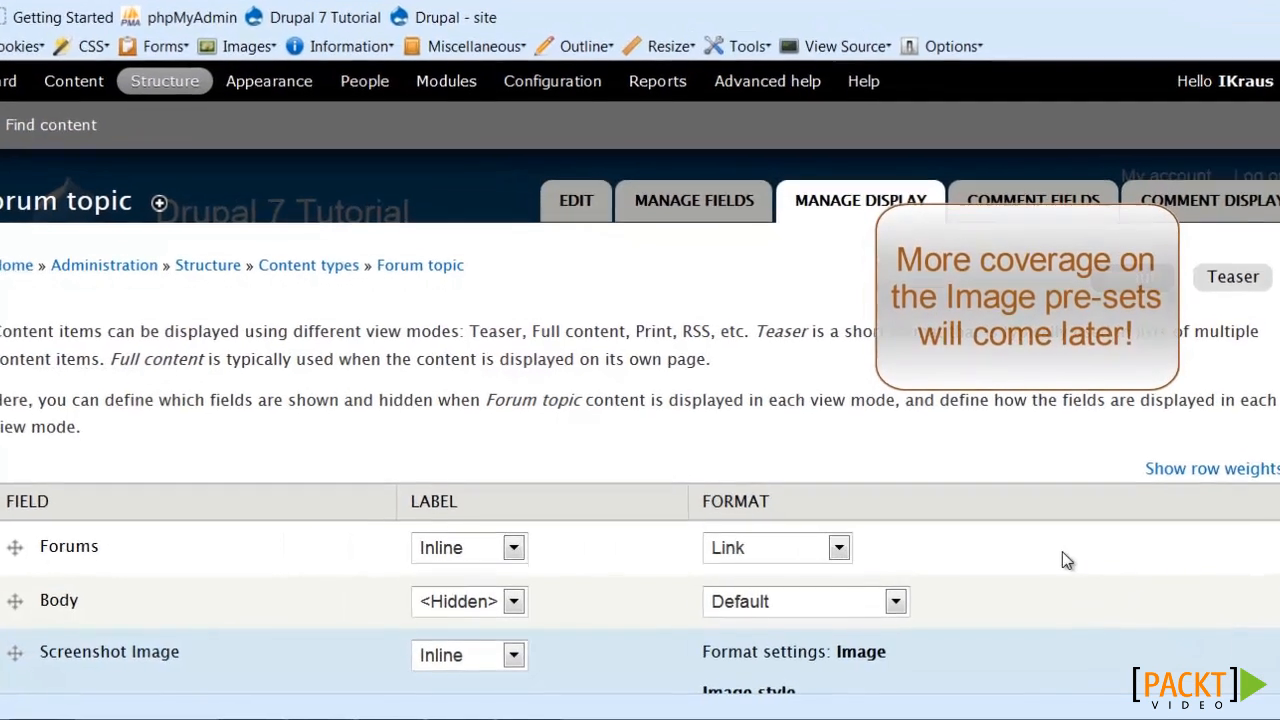
scroll(1062, 551, "down", 3)
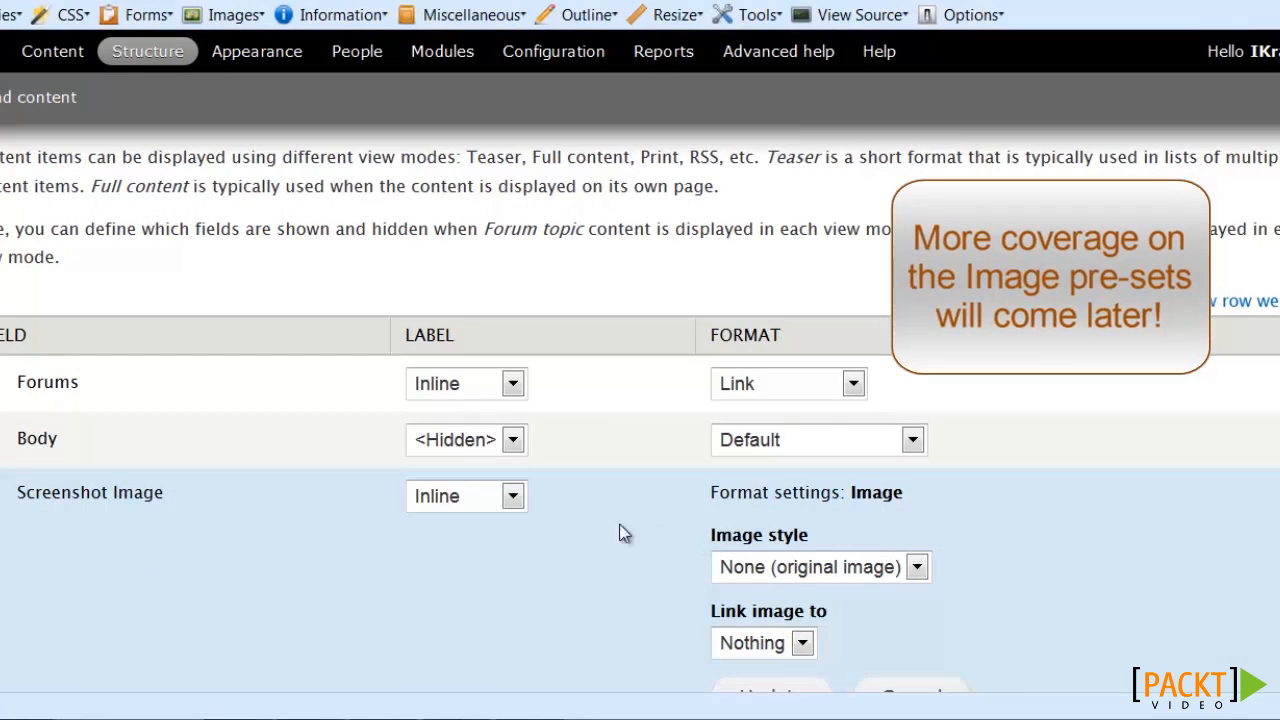
scroll(595, 522, "down", 3)
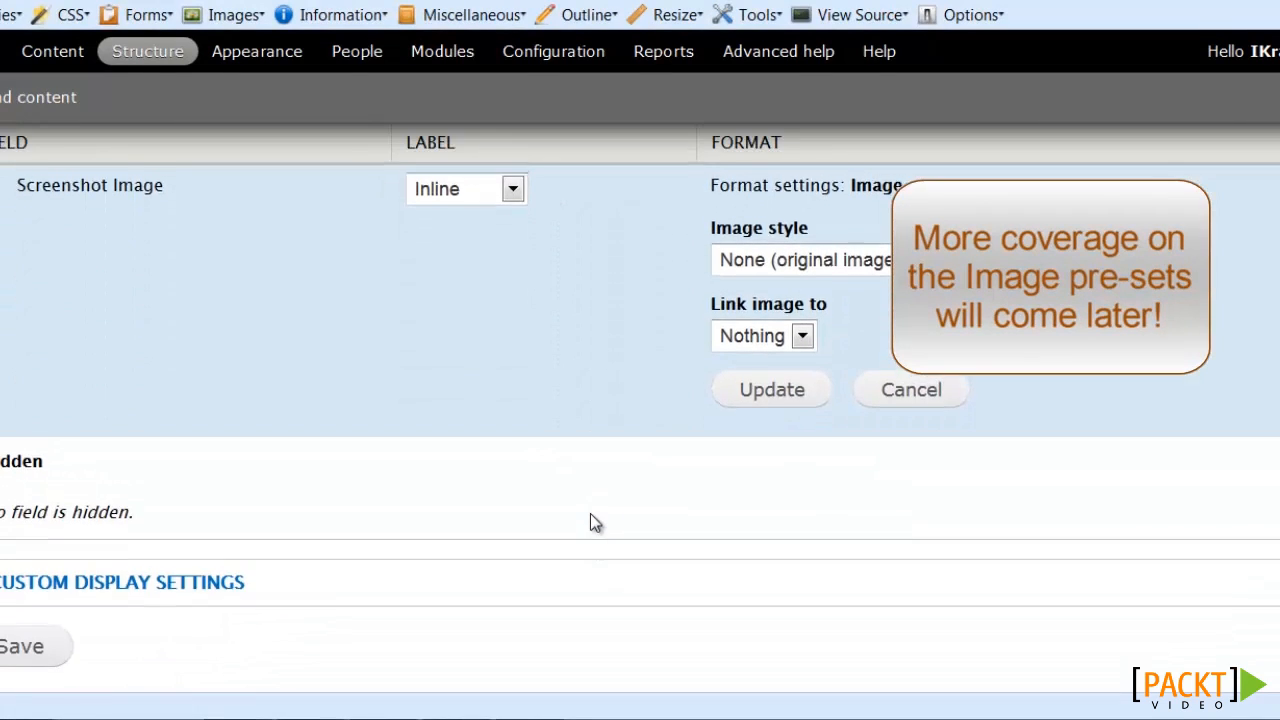
scroll(660, 522, "up", 2)
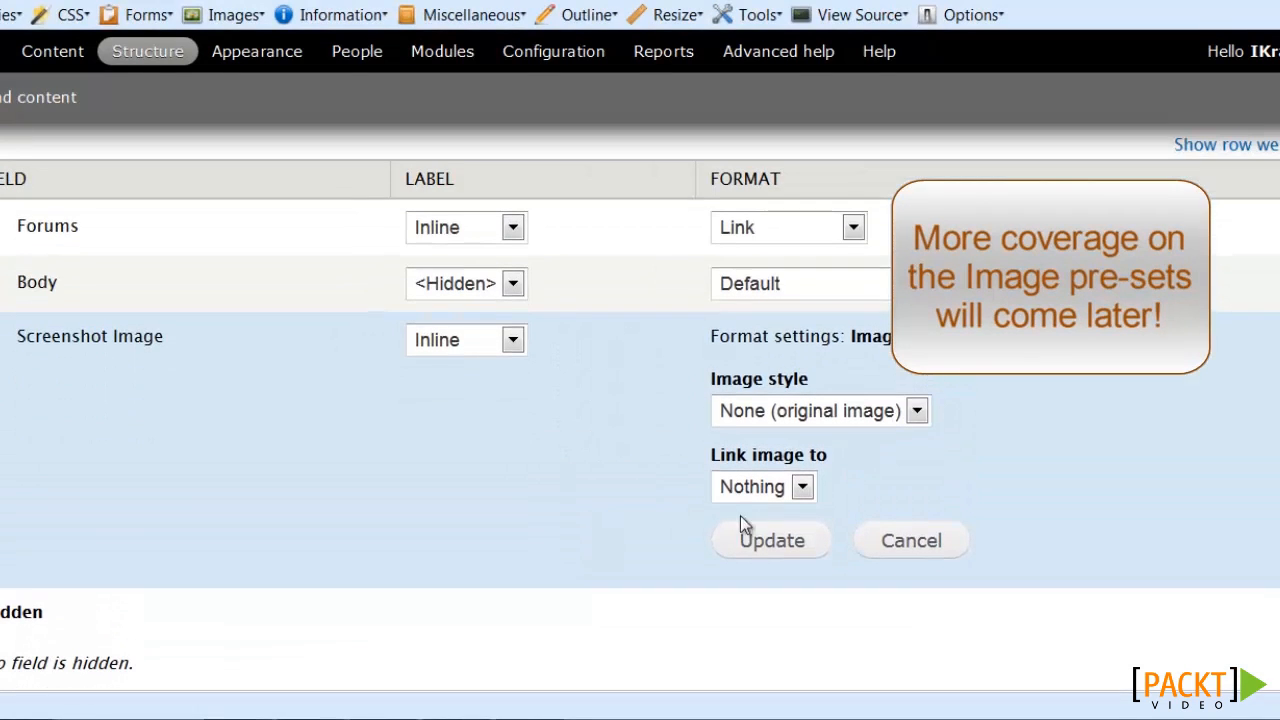
left_click(916, 411)
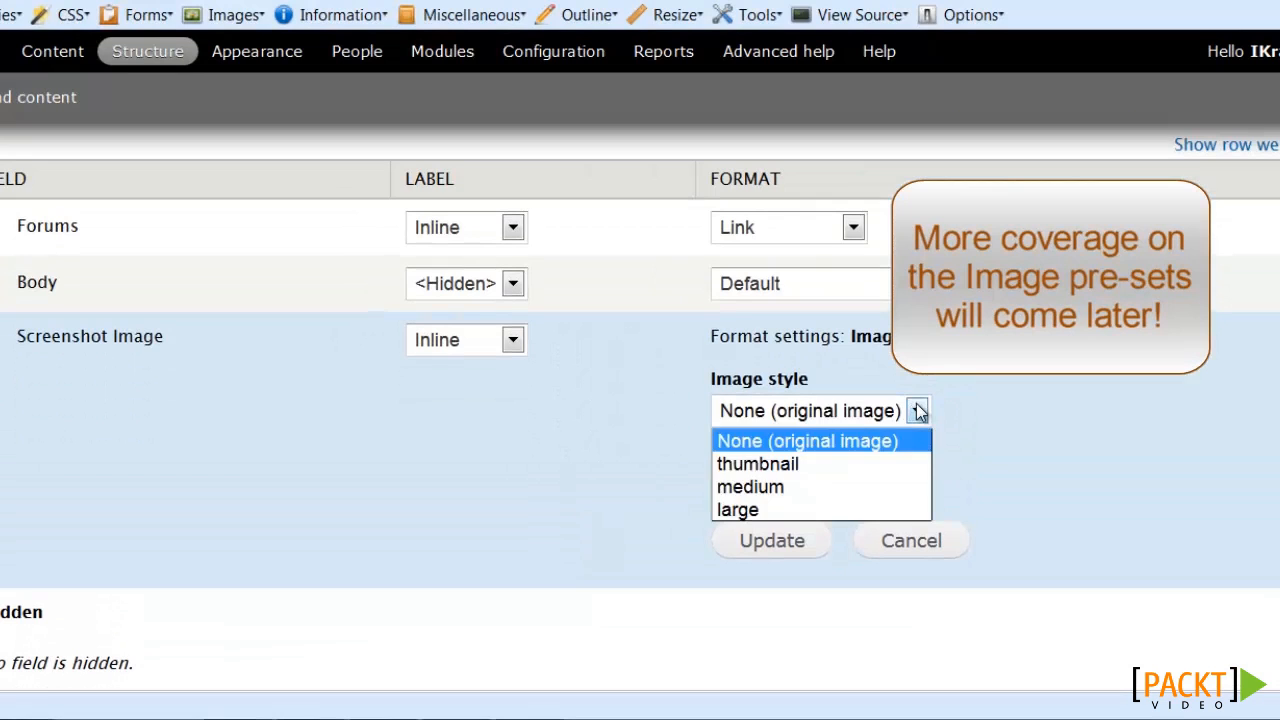
left_click(811, 462)
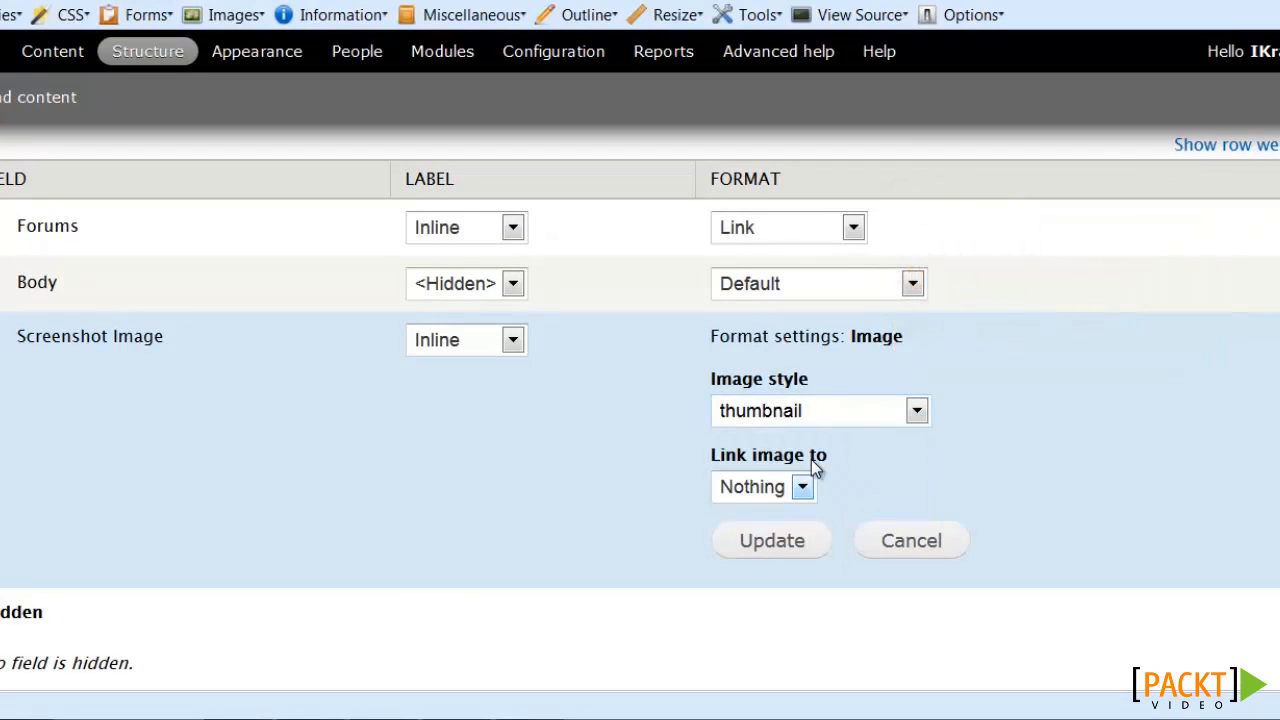
left_click(802, 487)
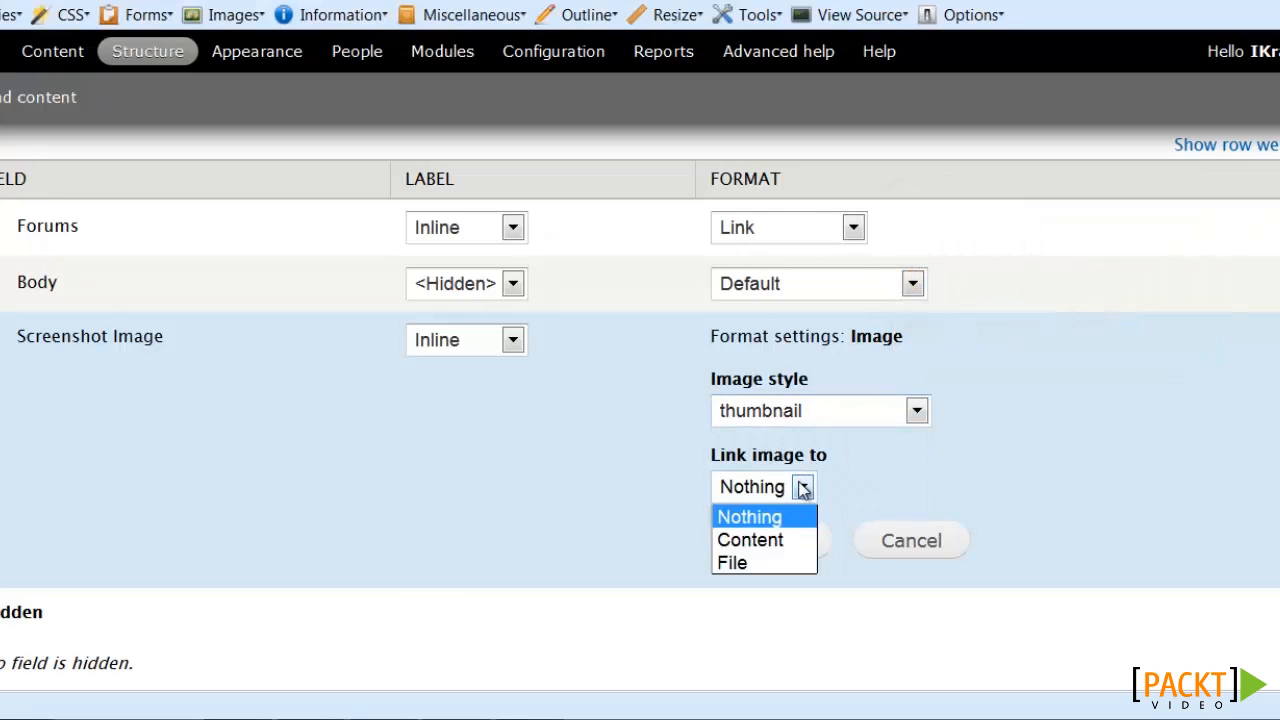
left_click(752, 565)
left_click(772, 551)
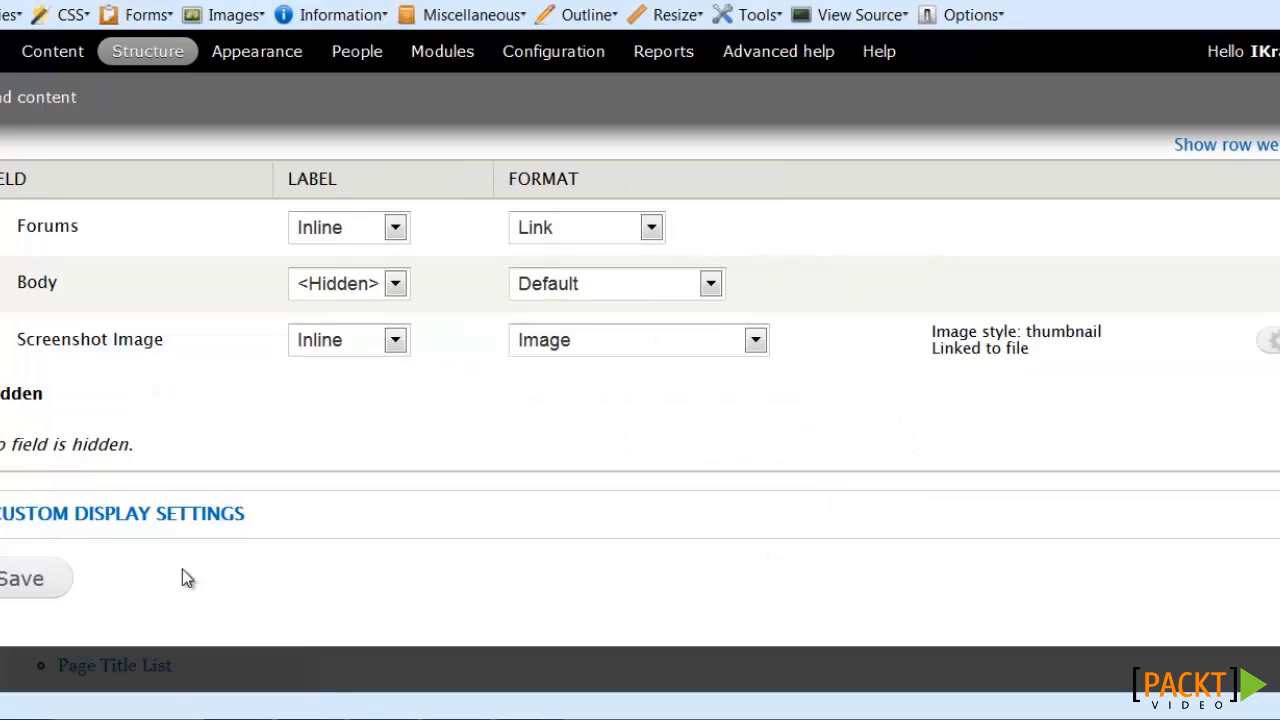
left_click(30, 580)
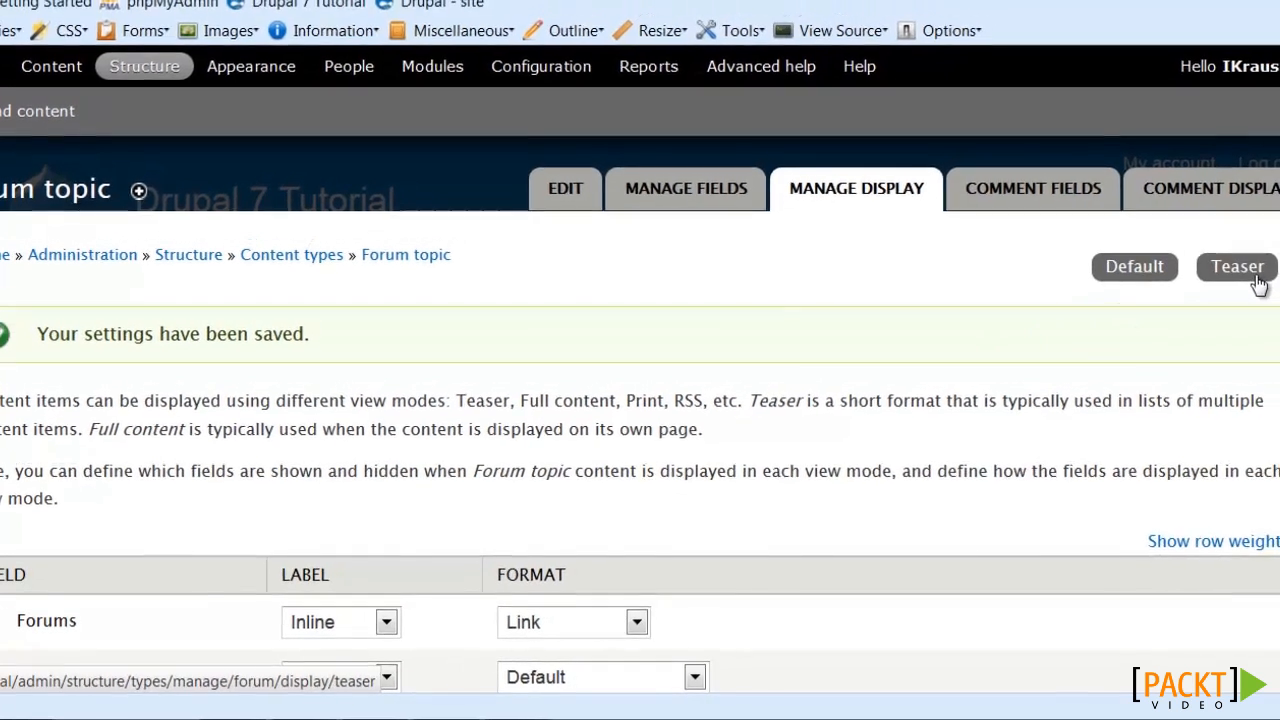
Open the Forum topic's Teaser display settings
left_click(1238, 286)
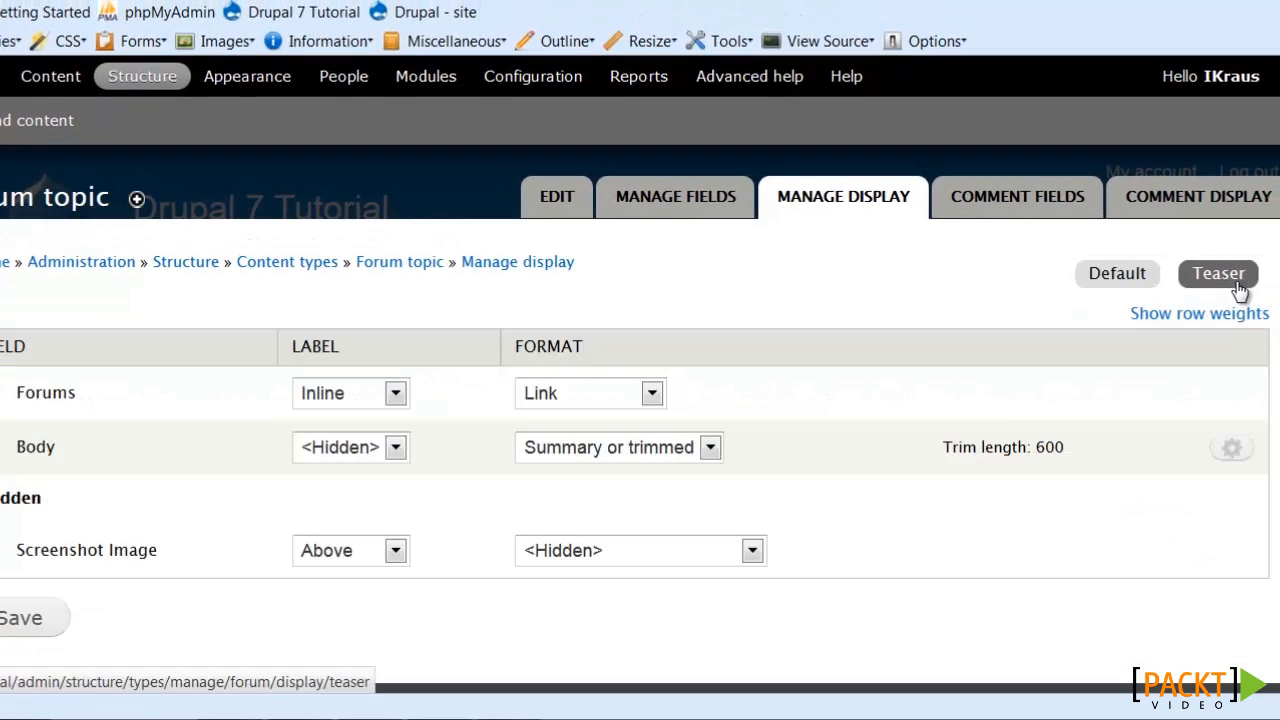